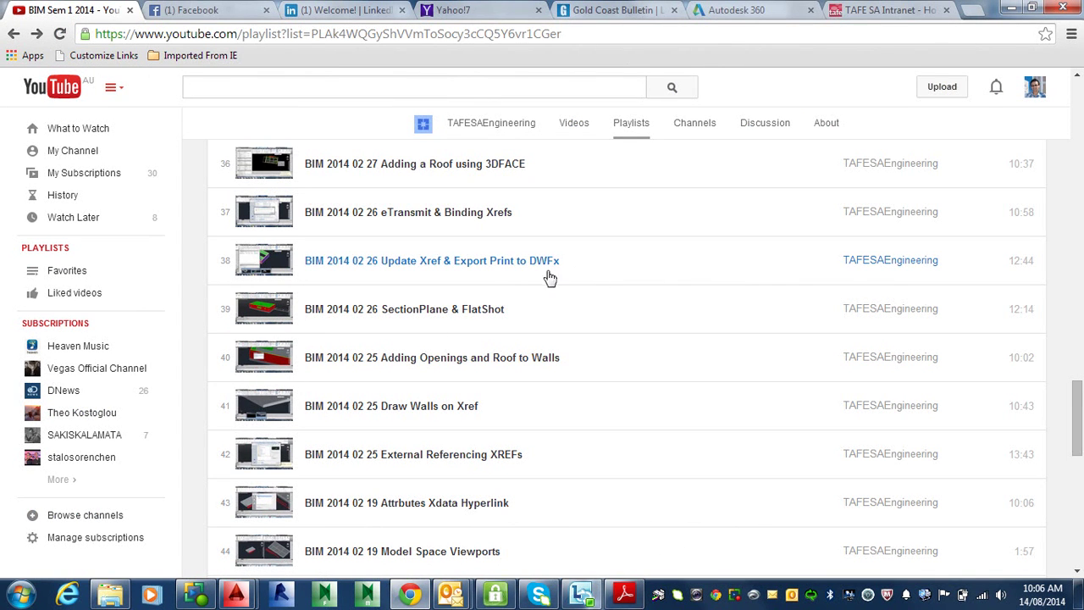
- Switch from the browser to AutoCAD and close the External References, Properties and Layer Properties Manager palettes
{"action": "left_click", "coordinate": [1010, 8]}
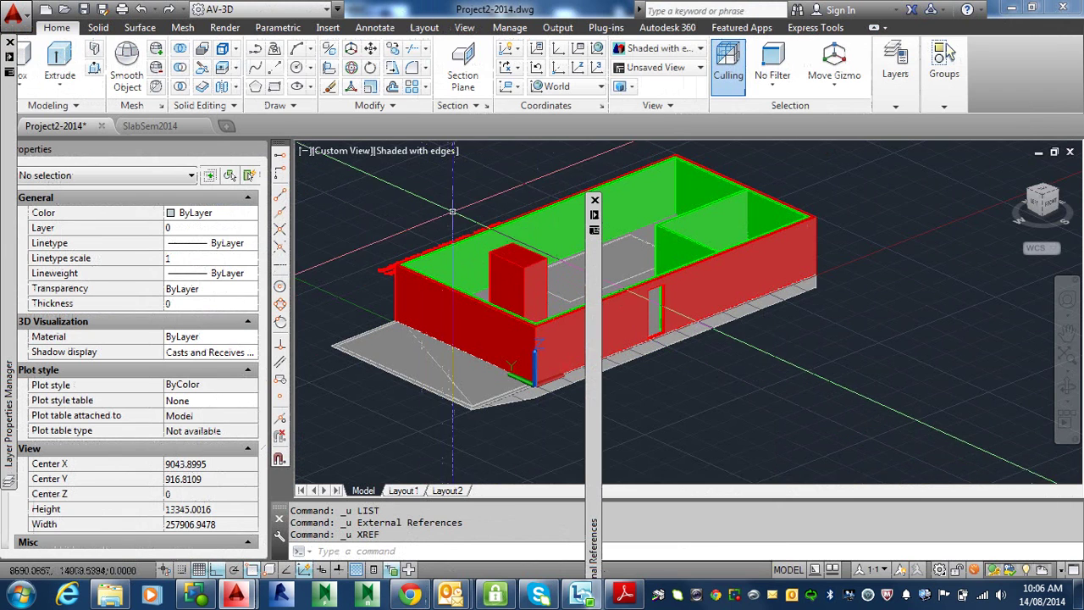
{"action": "left_click", "coordinate": [594, 200]}
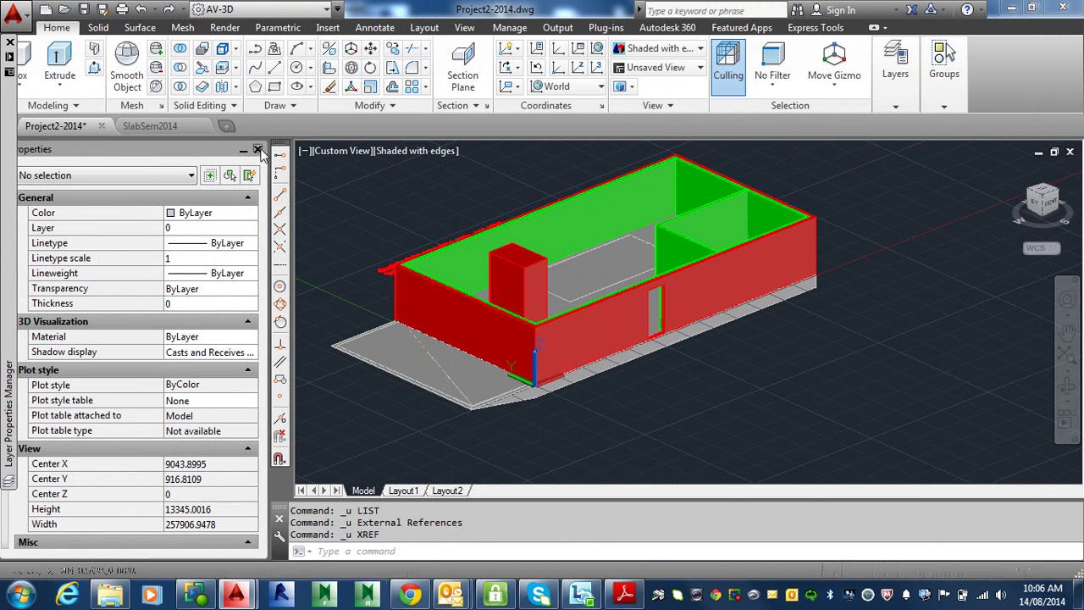
{"action": "left_click", "coordinate": [257, 150]}
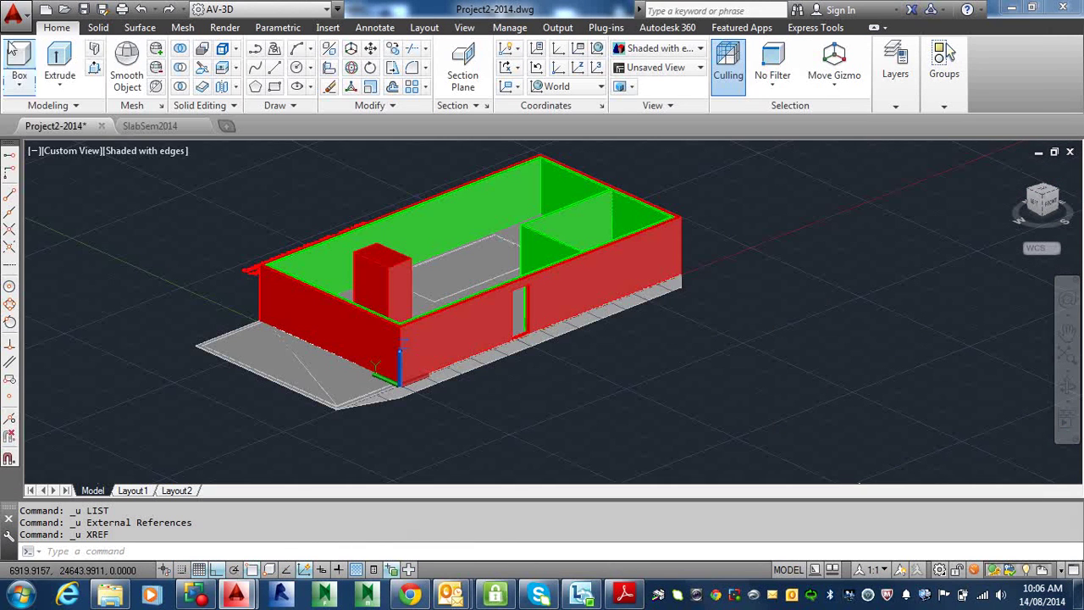
{"action": "left_click", "coordinate": [9, 42]}
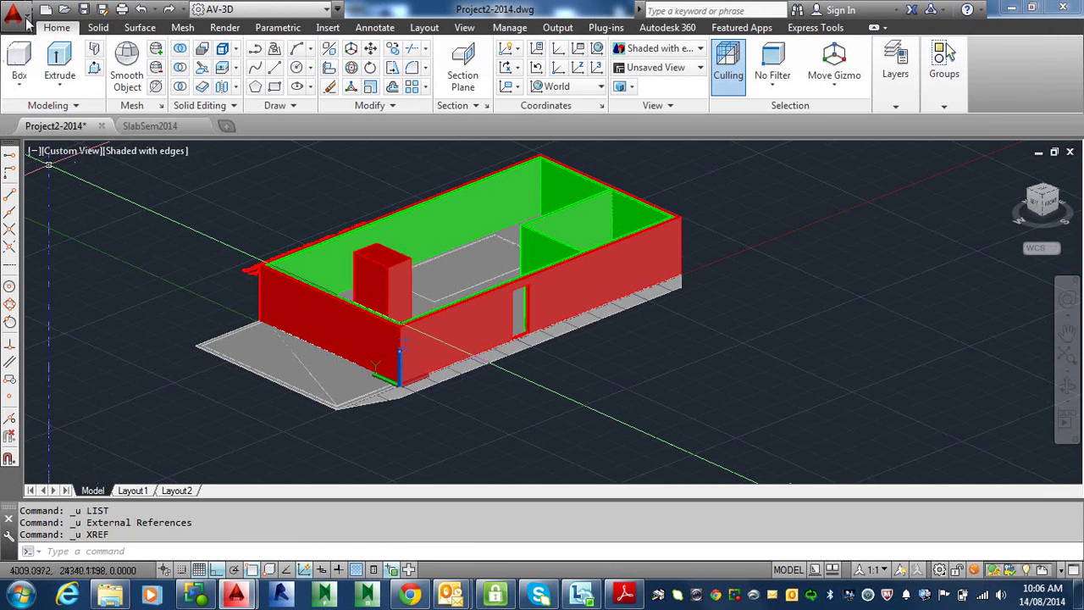
- Export the drawing as Project2-2014.dwfx in My Documents, and close the exported file in Autodesk Design Review
{"action": "left_click", "coordinate": [27, 22]}
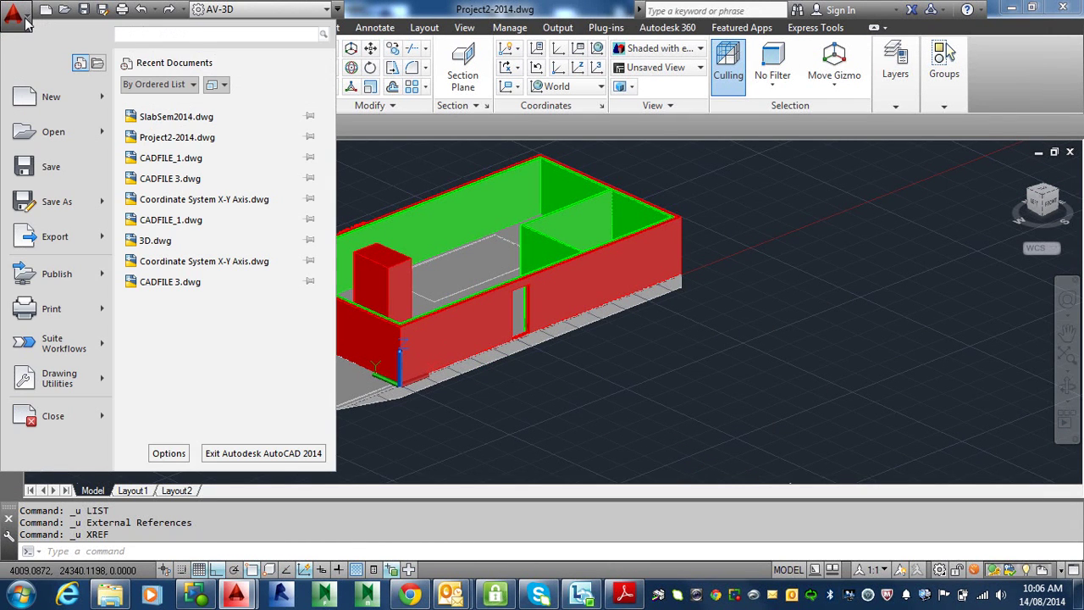
{"action": "mouse_move", "coordinate": [100, 245]}
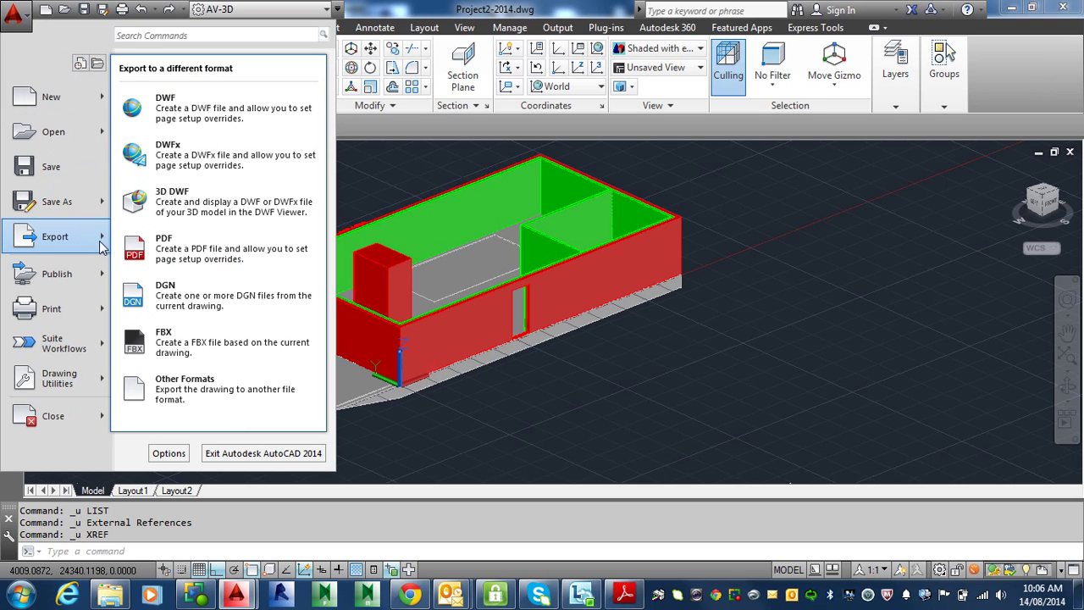
{"action": "left_click", "coordinate": [193, 165]}
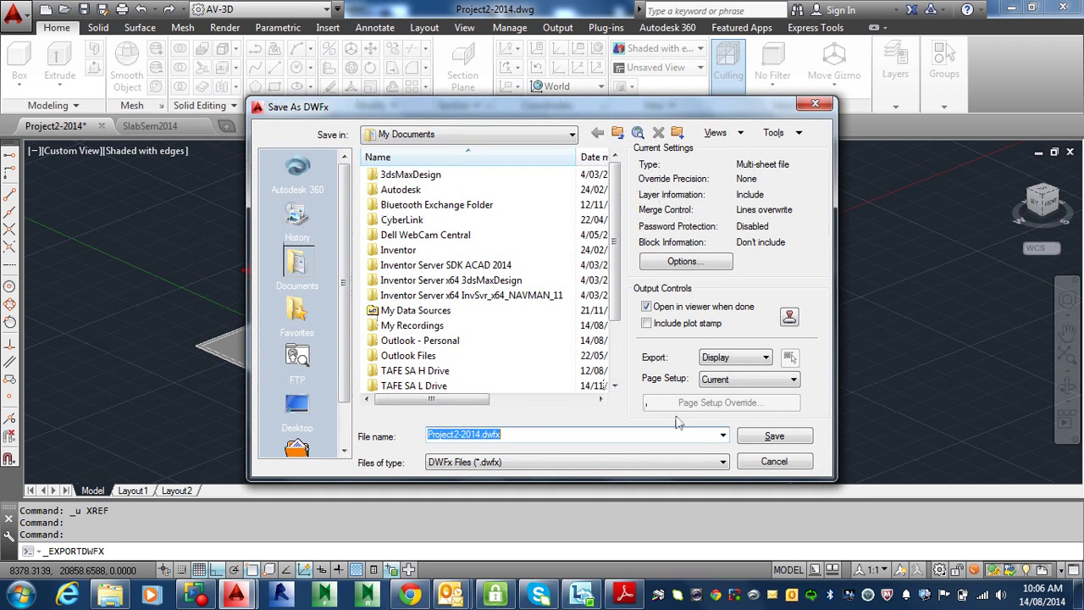
{"action": "left_click", "coordinate": [784, 441]}
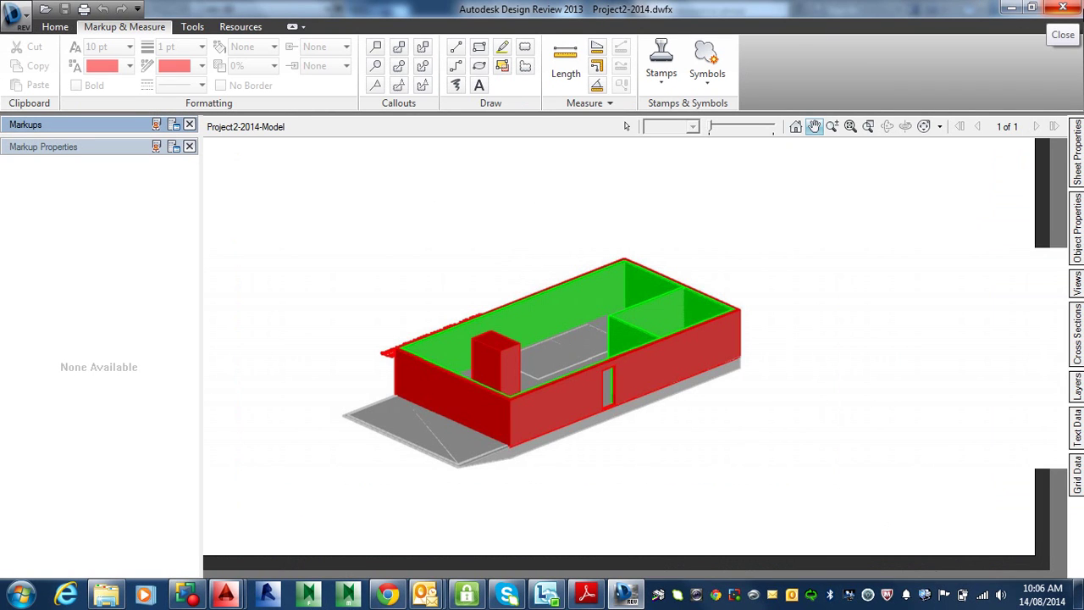
{"action": "left_click", "coordinate": [1068, 8]}
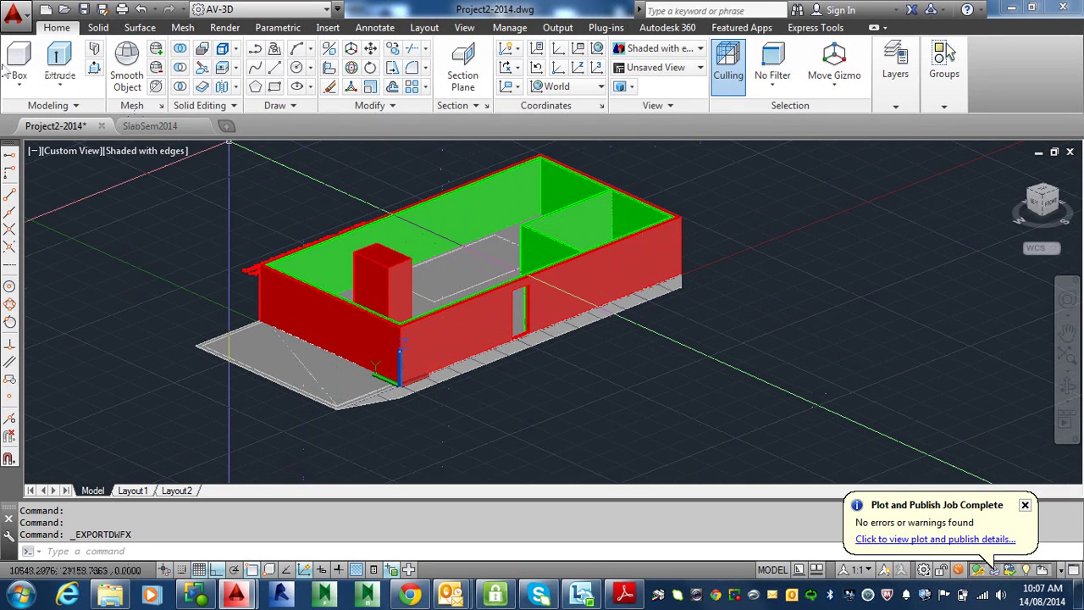
- Start a plot of the model and examine the unreconciled new layers, including the SlabSem2014 Footings and Slab layers
{"action": "left_click", "coordinate": [17, 22]}
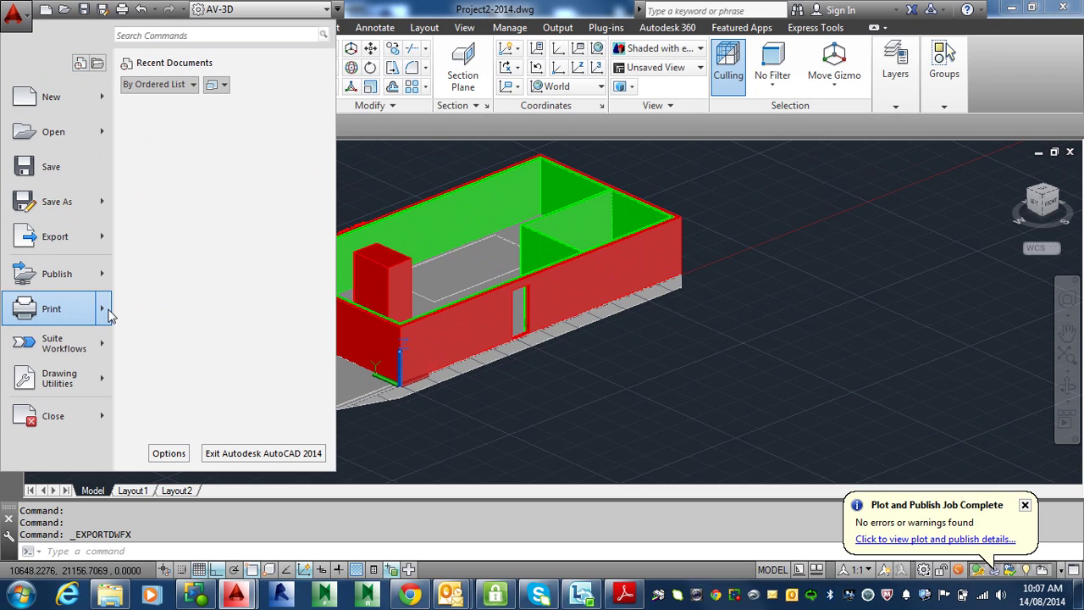
{"action": "mouse_move", "coordinate": [108, 314]}
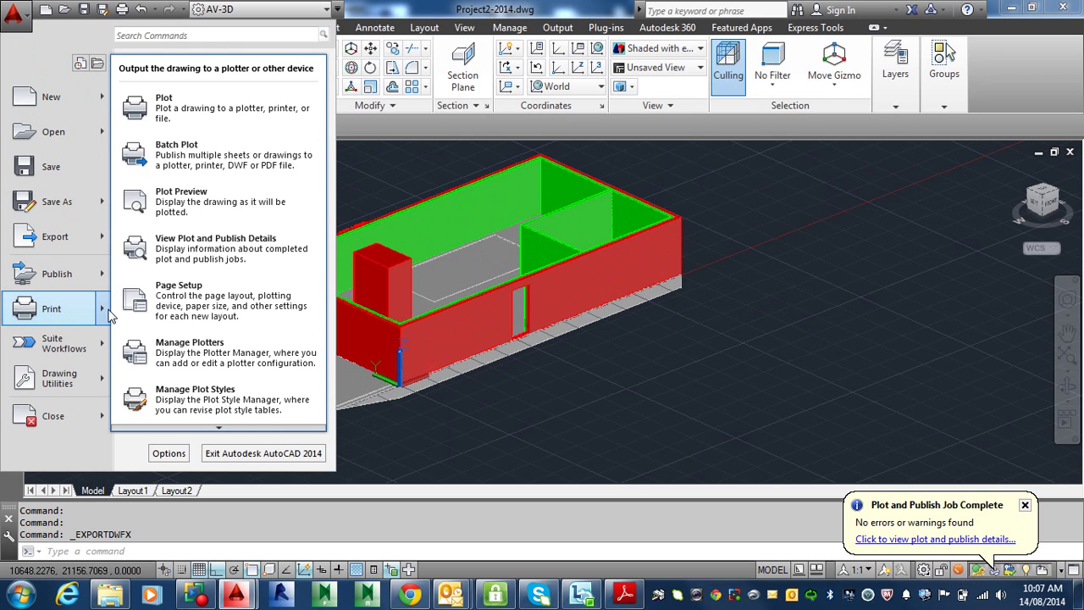
{"action": "left_click", "coordinate": [212, 115]}
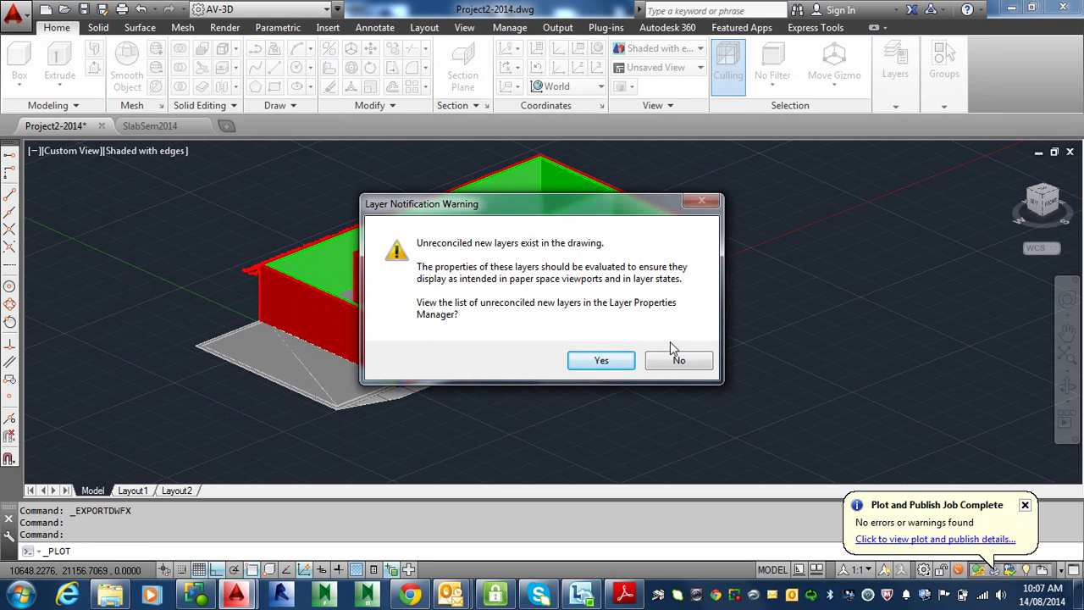
{"action": "left_click", "coordinate": [602, 362]}
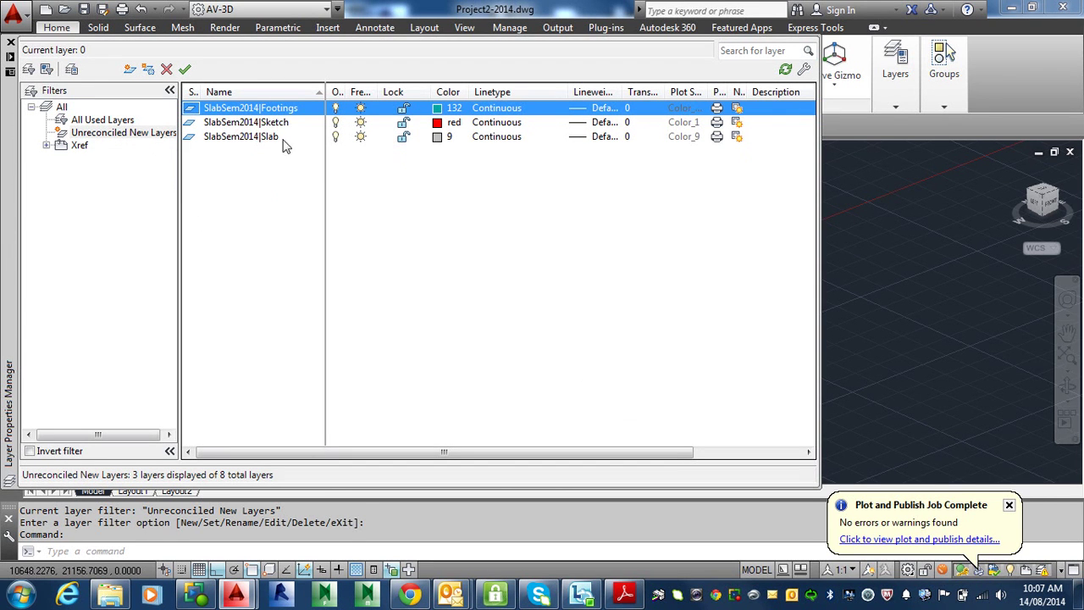
{"action": "left_click", "coordinate": [102, 133]}
{"action": "left_click", "coordinate": [238, 137]}
{"action": "left_click", "coordinate": [233, 108]}
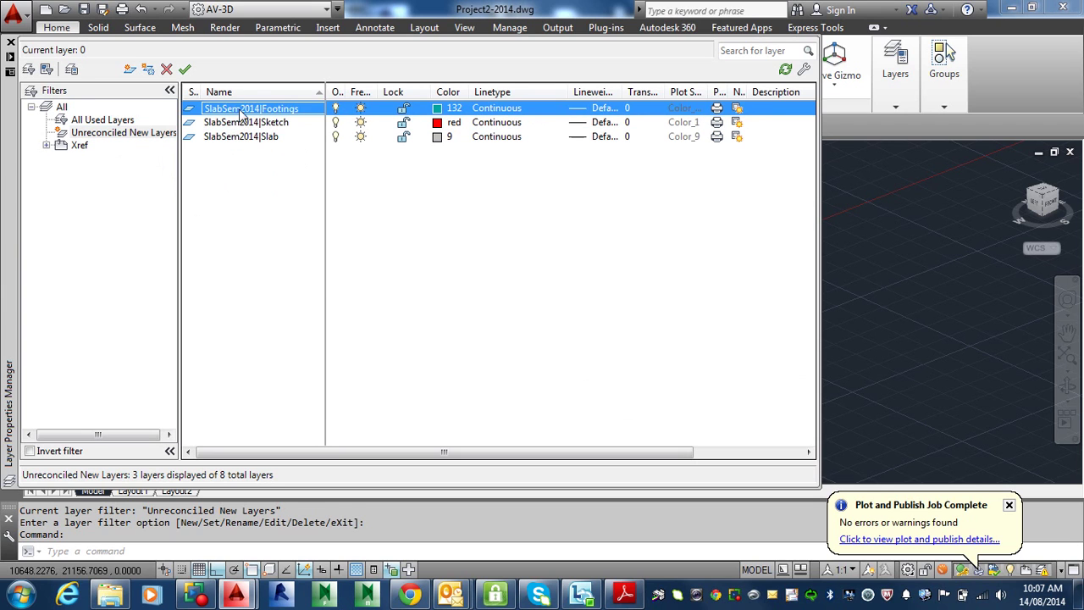
- Review all used layers, including SlabSem2014|Slab and Wall-Studs, and close the Layer Properties Manager
{"action": "left_click", "coordinate": [93, 120]}
{"action": "left_click", "coordinate": [245, 179]}
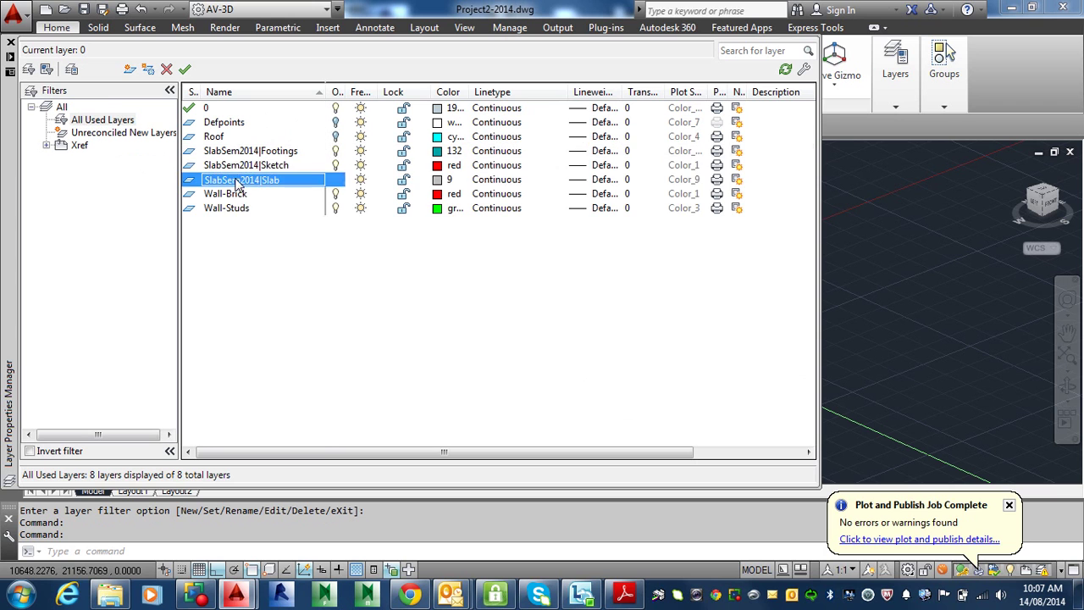
{"action": "left_click", "coordinate": [227, 208]}
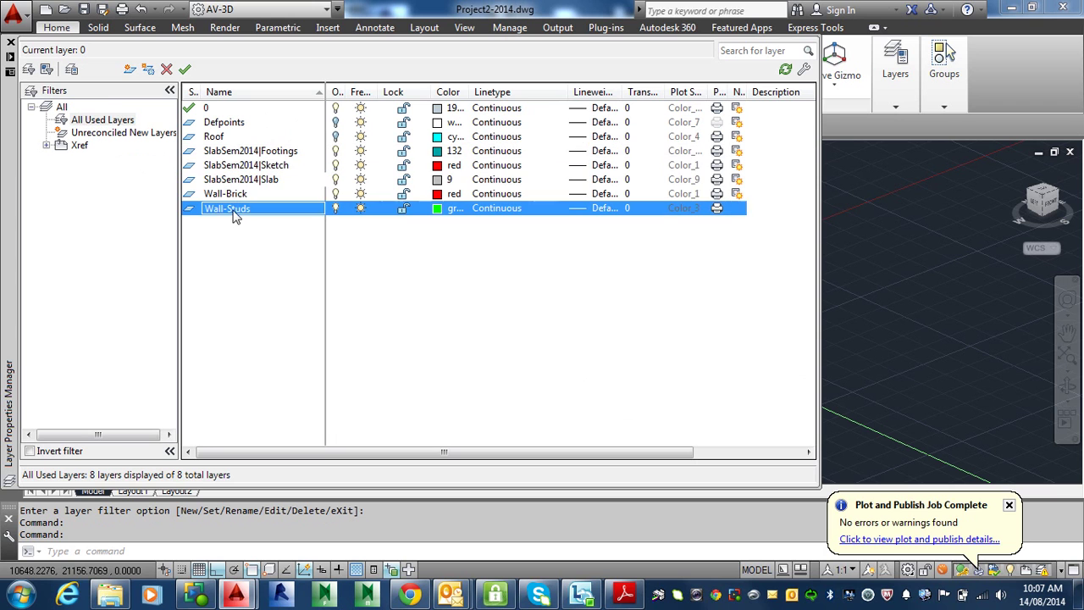
{"action": "left_click", "coordinate": [11, 42]}
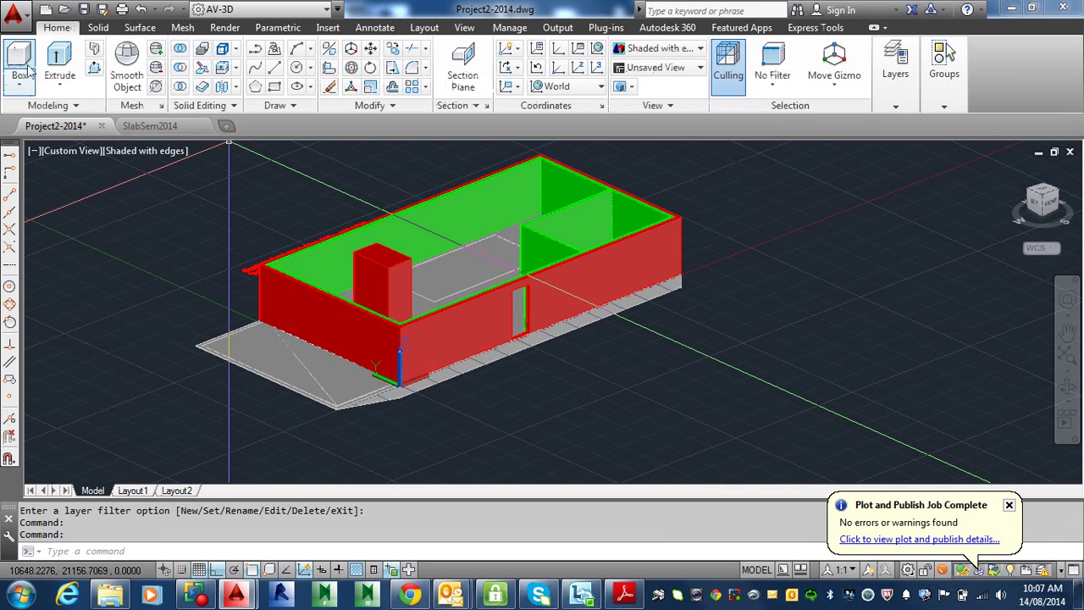
- Restart the model plot without viewing the unreconciled layers and set the drawing orientation to Landscape
{"action": "left_click", "coordinate": [122, 10]}
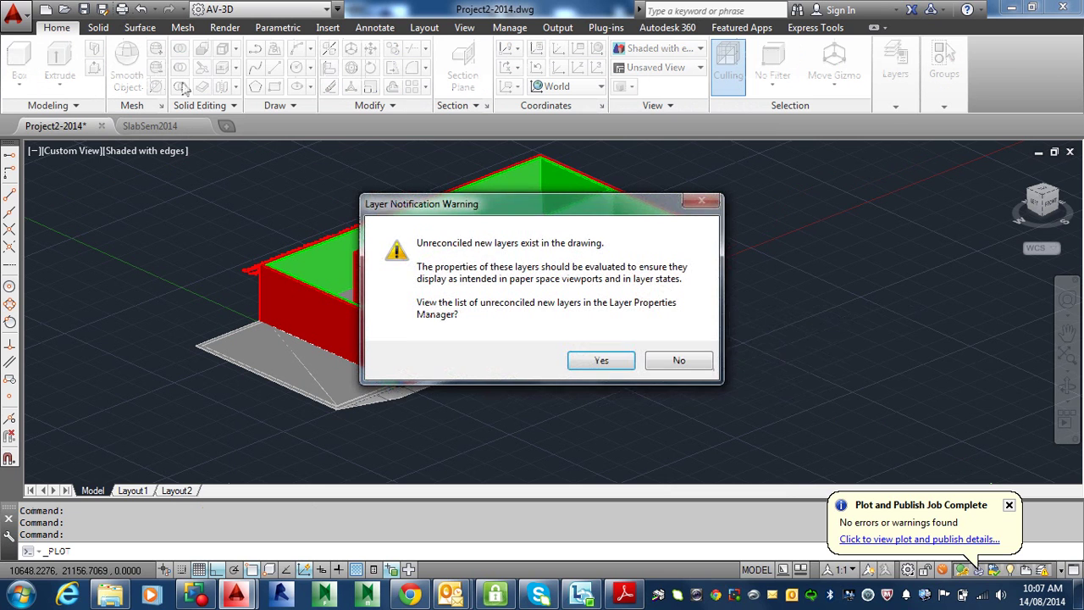
{"action": "left_click", "coordinate": [677, 361]}
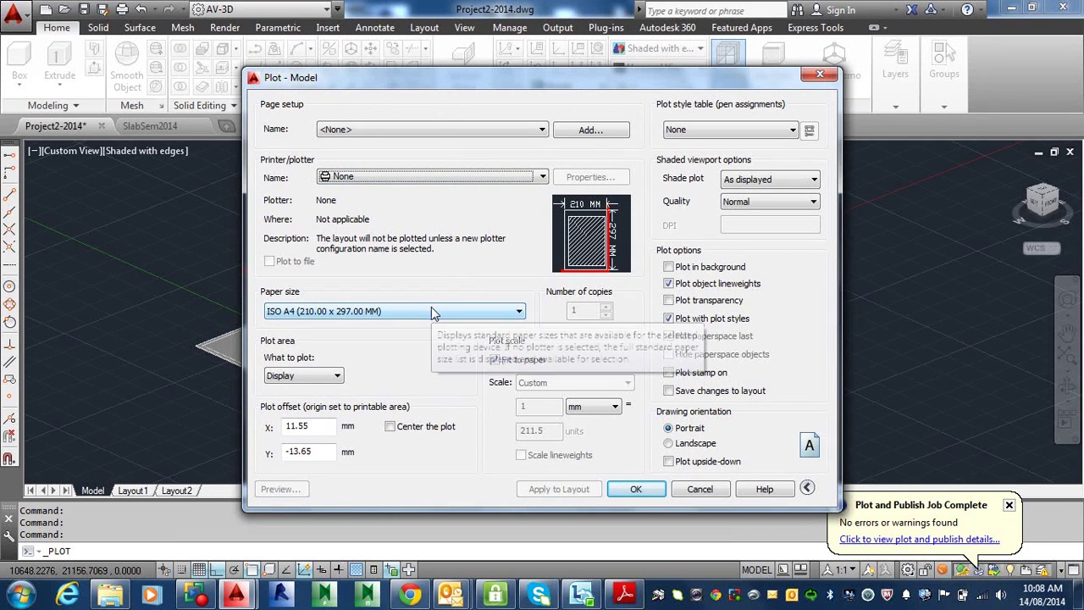
{"action": "left_click", "coordinate": [671, 443]}
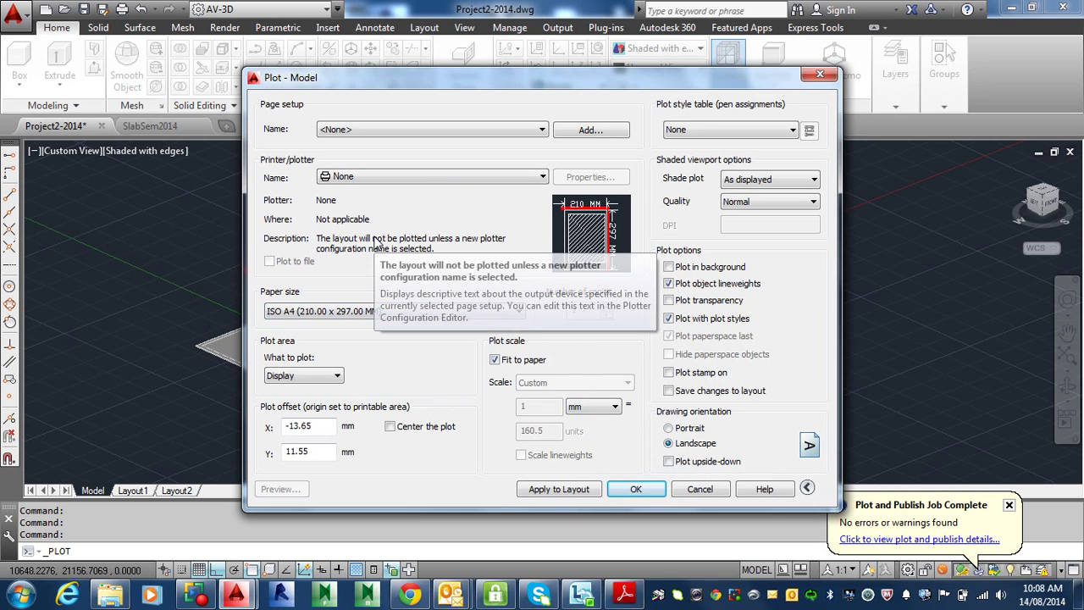
- Choose DWFx ePlot (XPS Compatible).pc3 as the plotter for the model
{"action": "left_click", "coordinate": [399, 175]}
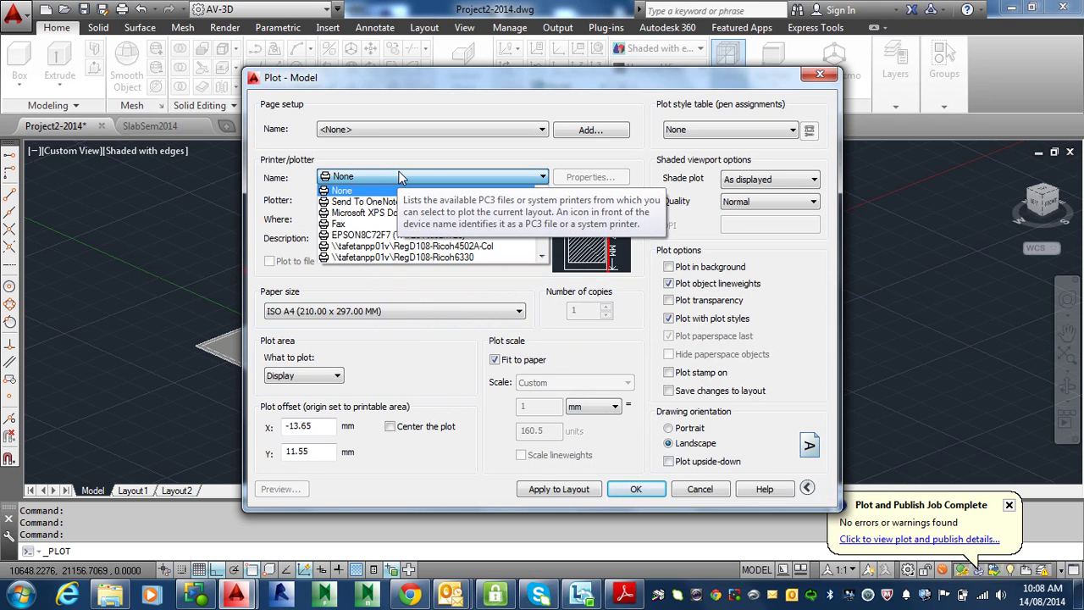
{"action": "left_click", "coordinate": [401, 176]}
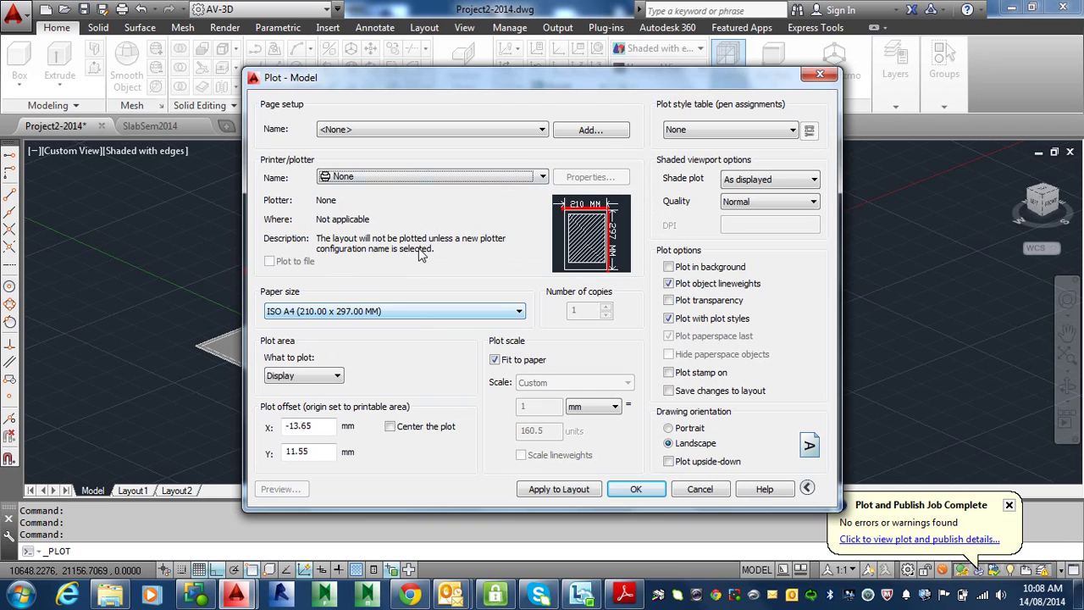
{"action": "left_click", "coordinate": [405, 178]}
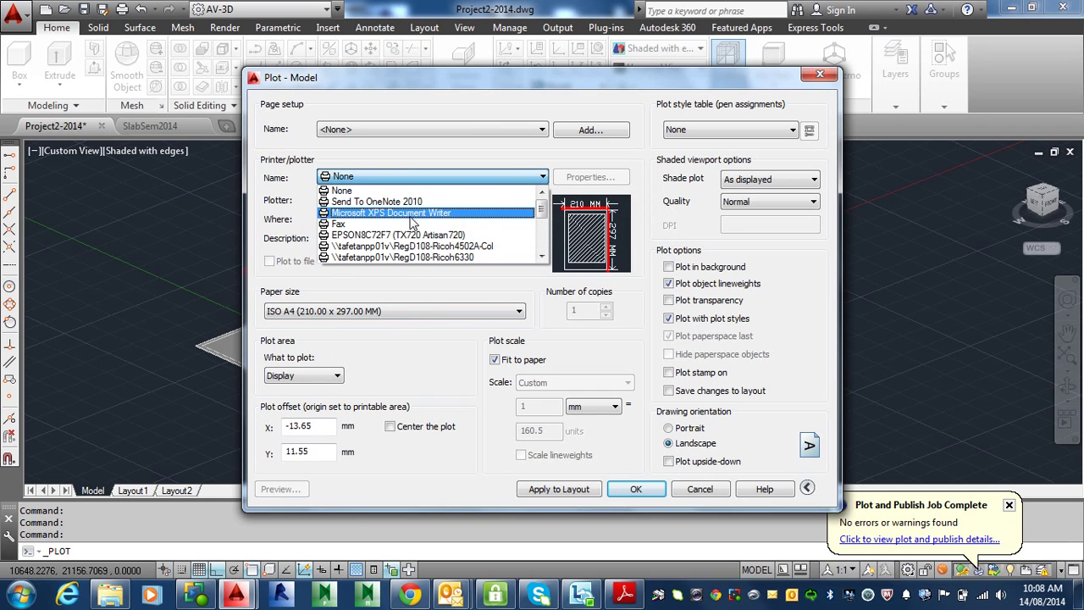
{"action": "scroll", "coordinate": [410, 225], "scroll_direction": "down", "scroll_amount": 1}
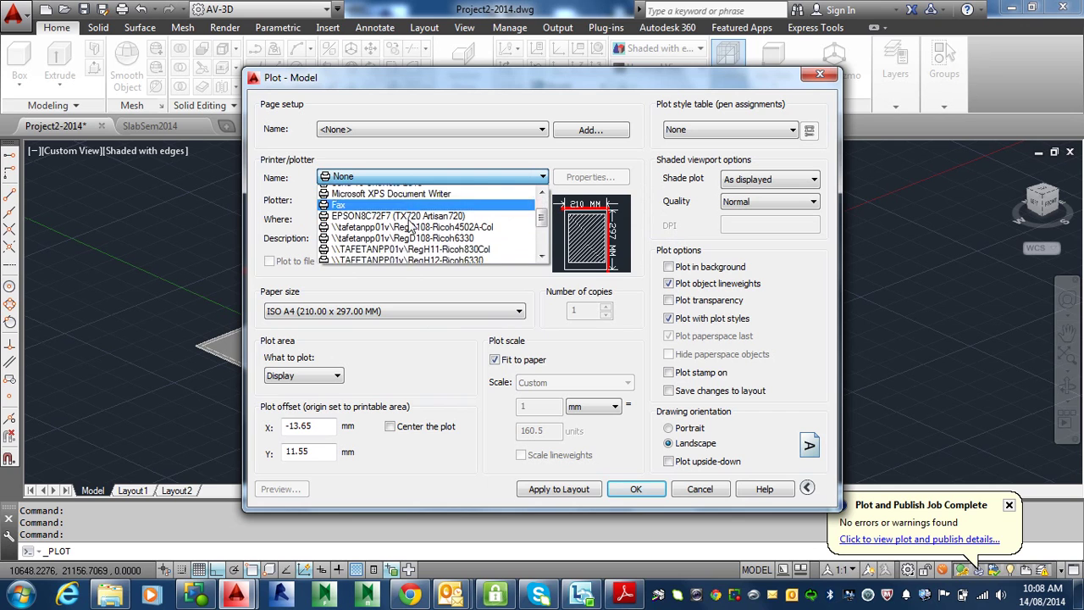
{"action": "scroll", "coordinate": [411, 227], "scroll_direction": "down", "scroll_amount": 2}
{"action": "scroll", "coordinate": [412, 246], "scroll_direction": "up", "scroll_amount": 1}
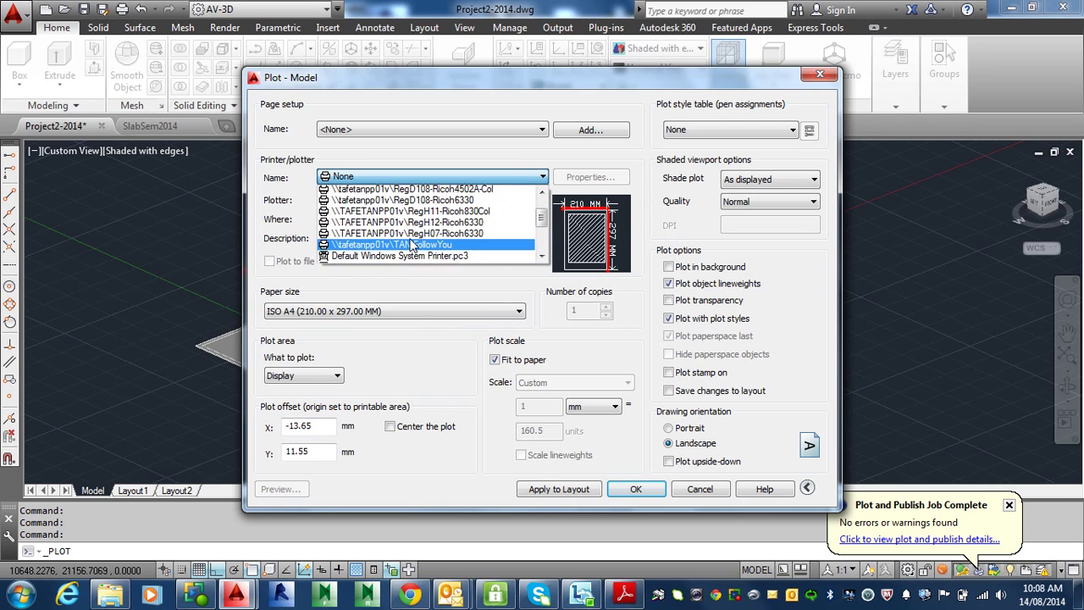
{"action": "scroll", "coordinate": [412, 246], "scroll_direction": "up", "scroll_amount": 1}
{"action": "scroll", "coordinate": [407, 245], "scroll_direction": "up", "scroll_amount": 1}
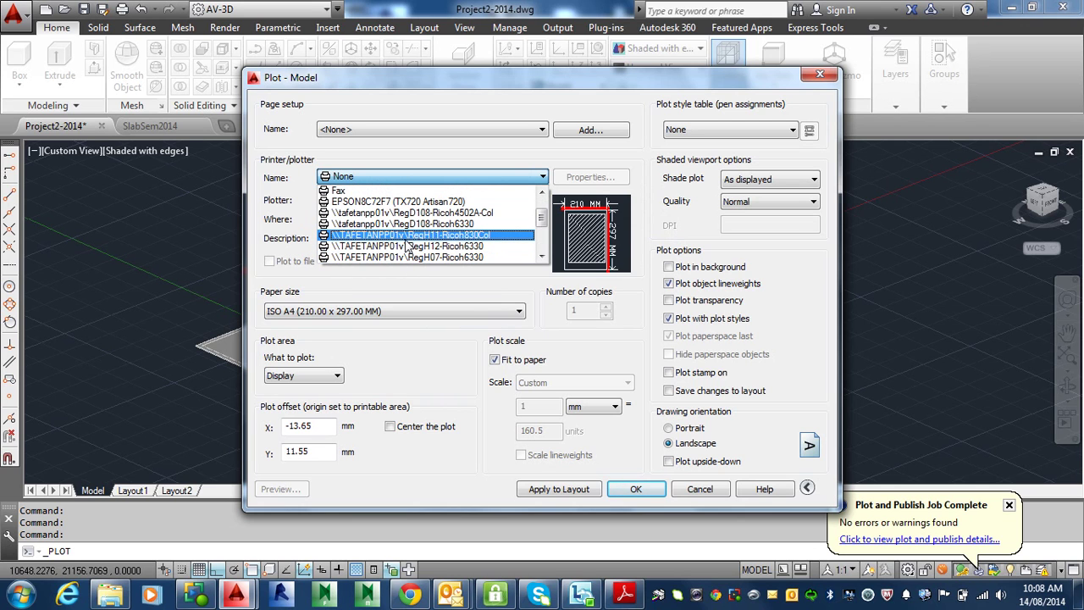
{"action": "scroll", "coordinate": [402, 251], "scroll_direction": "down", "scroll_amount": 1}
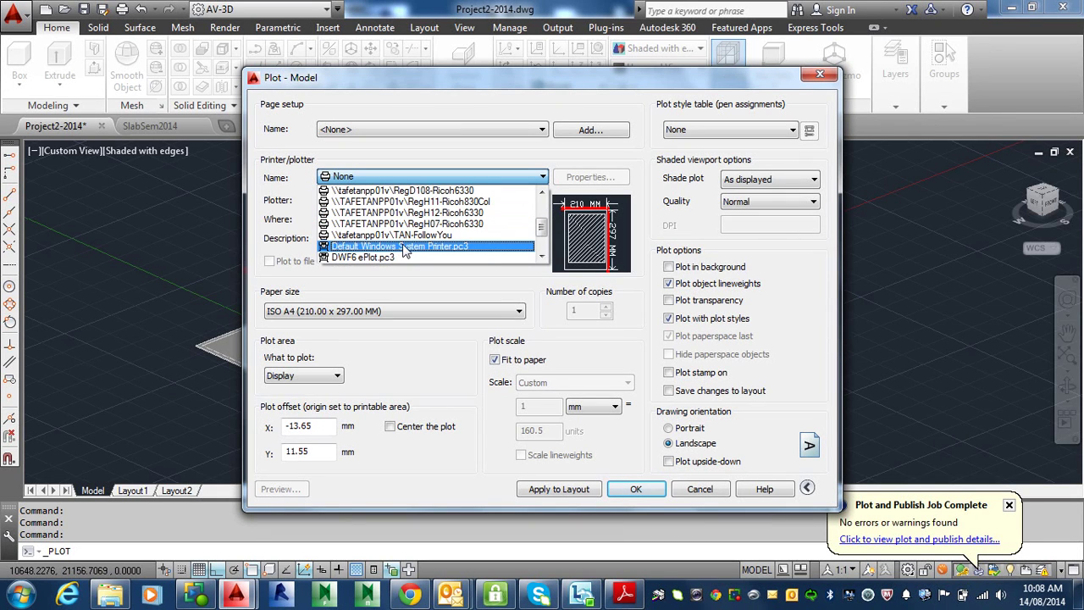
{"action": "scroll", "coordinate": [405, 247], "scroll_direction": "down", "scroll_amount": 2}
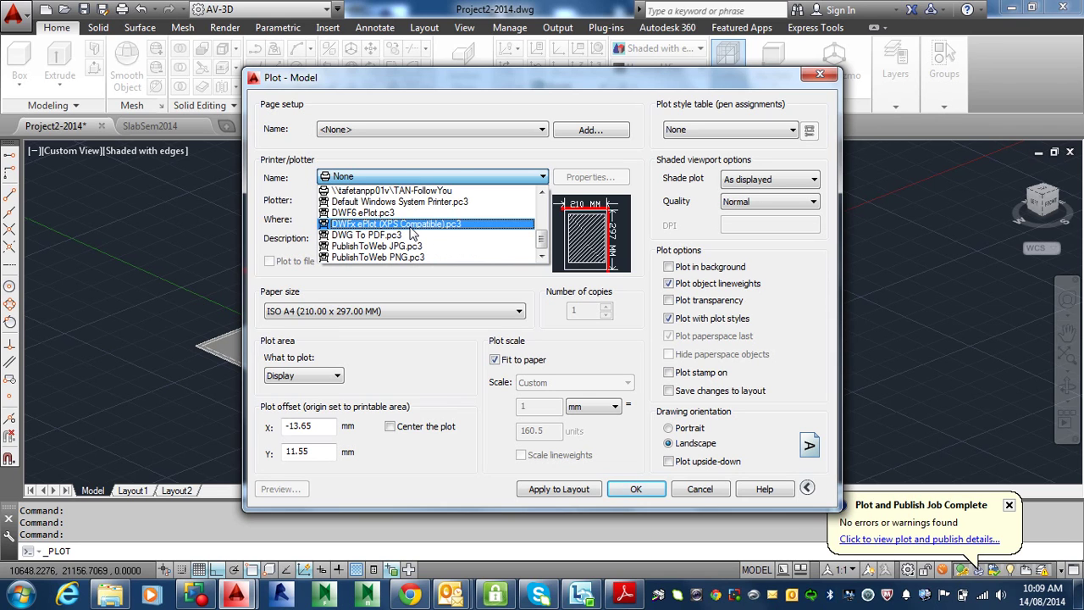
{"action": "left_click", "coordinate": [411, 225]}
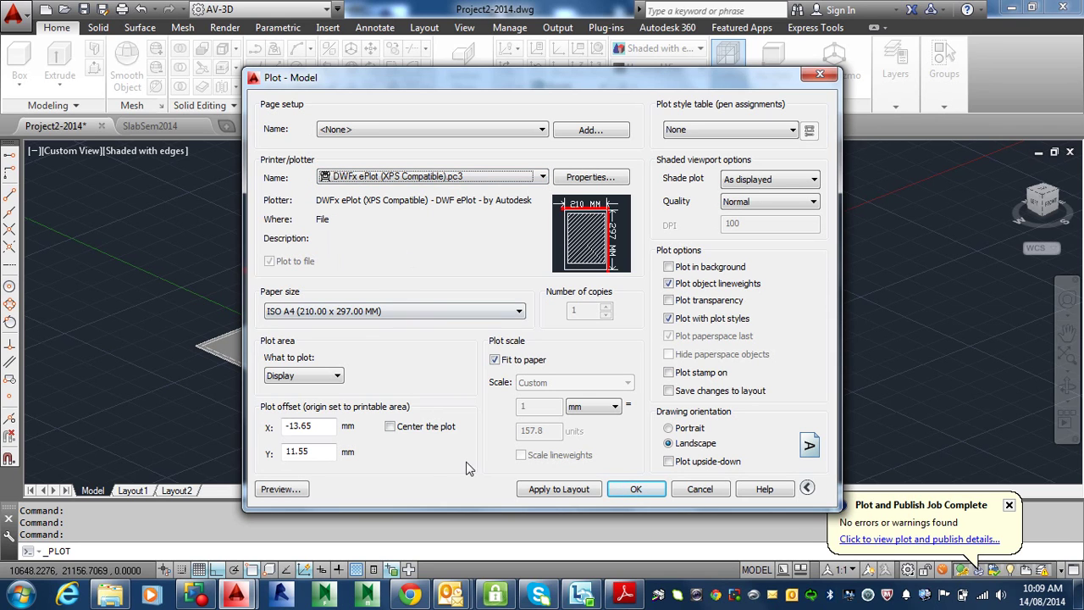
- Set the plot area to Window and pick two opposite corners in the model view to define it
{"action": "left_click", "coordinate": [330, 377]}
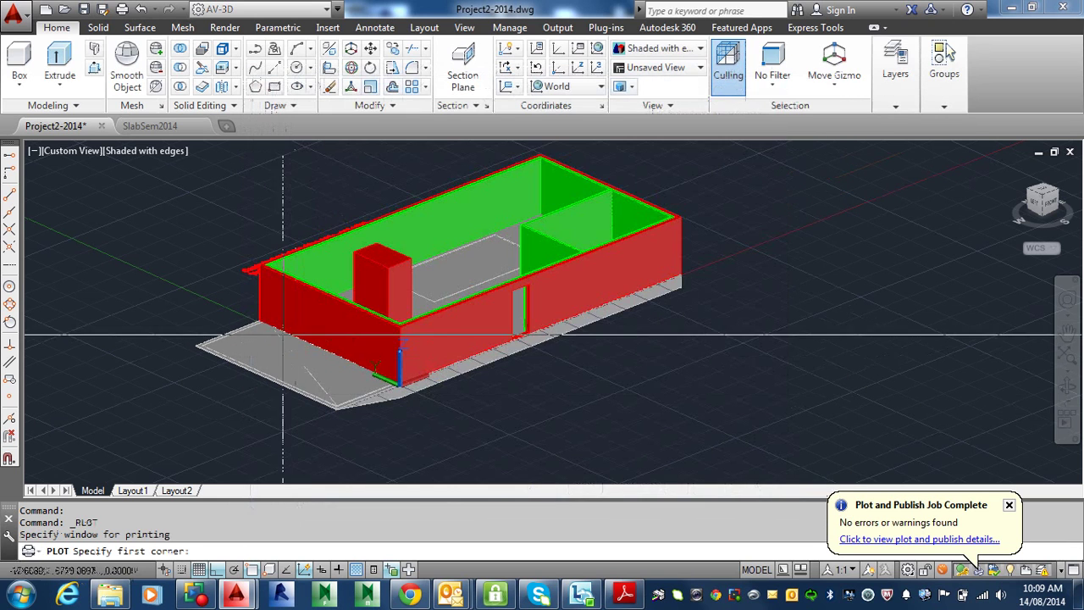
{"action": "scroll", "coordinate": [198, 249], "scroll_direction": "down", "scroll_amount": 2}
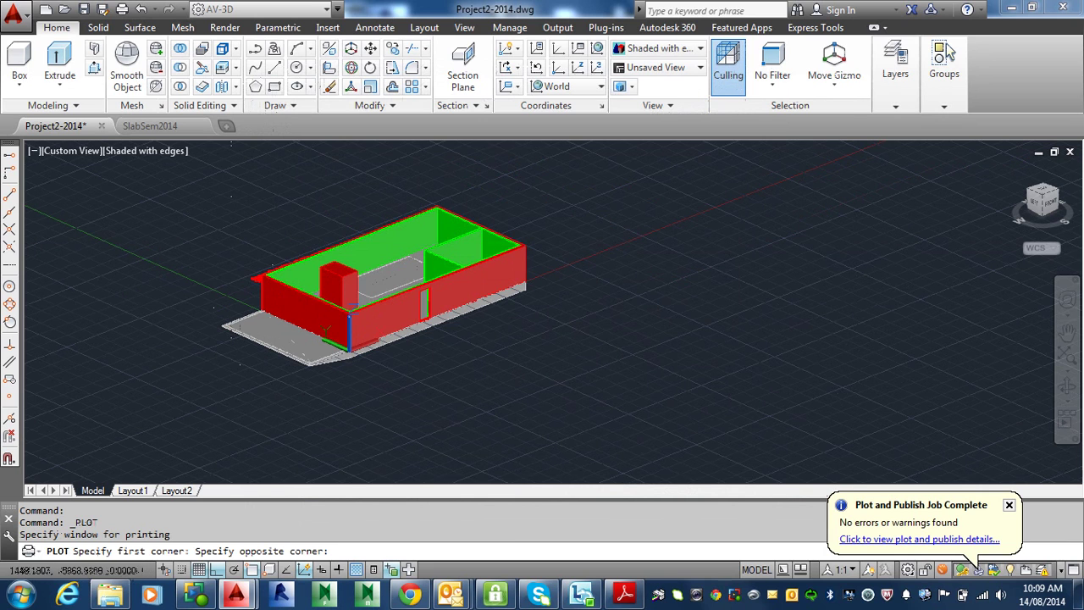
{"action": "left_click", "coordinate": [447, 389]}
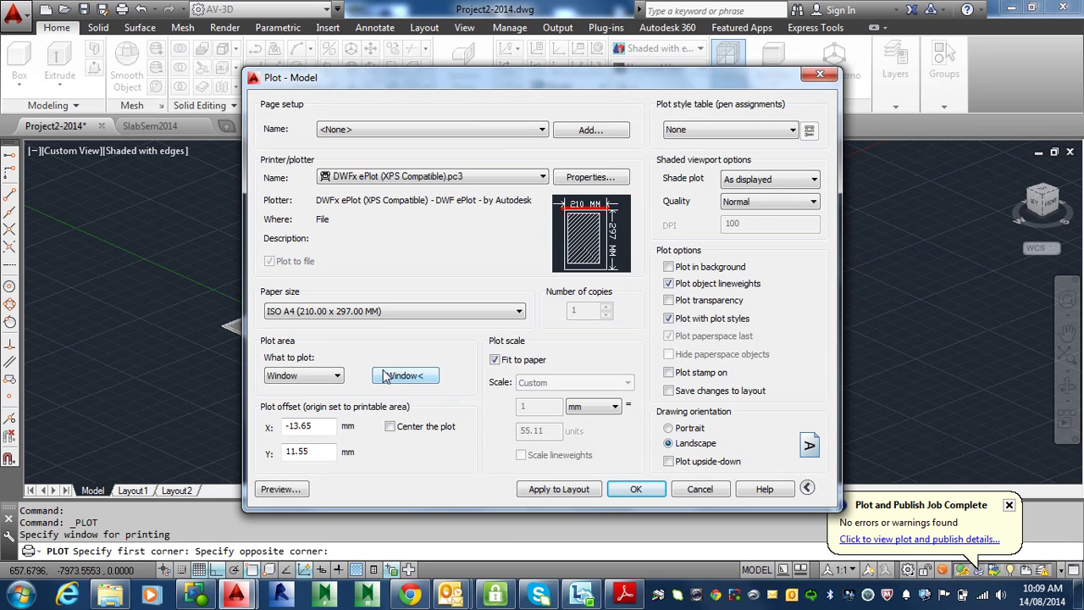
- Set the plot area to Extents and turn off Fit to paper for the plot scale
{"action": "left_click", "coordinate": [335, 376]}
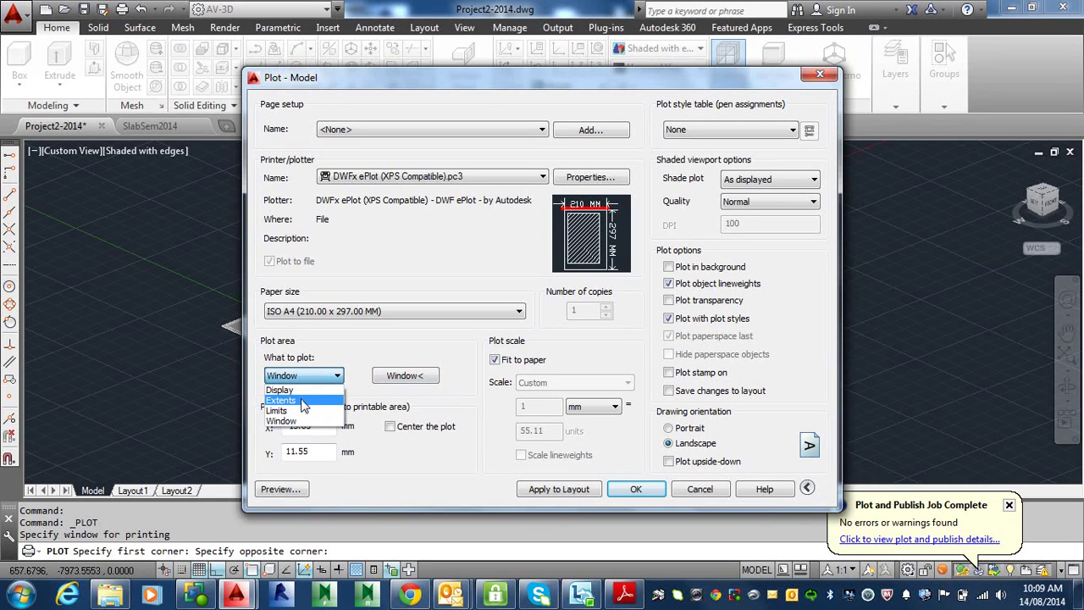
{"action": "left_click", "coordinate": [303, 403]}
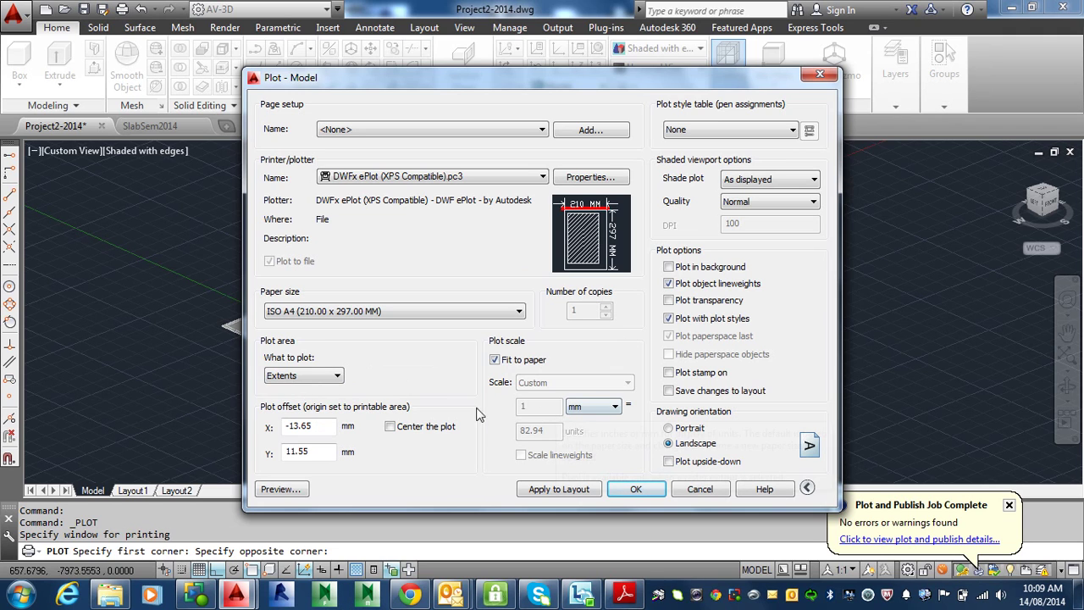
{"action": "left_click", "coordinate": [494, 359]}
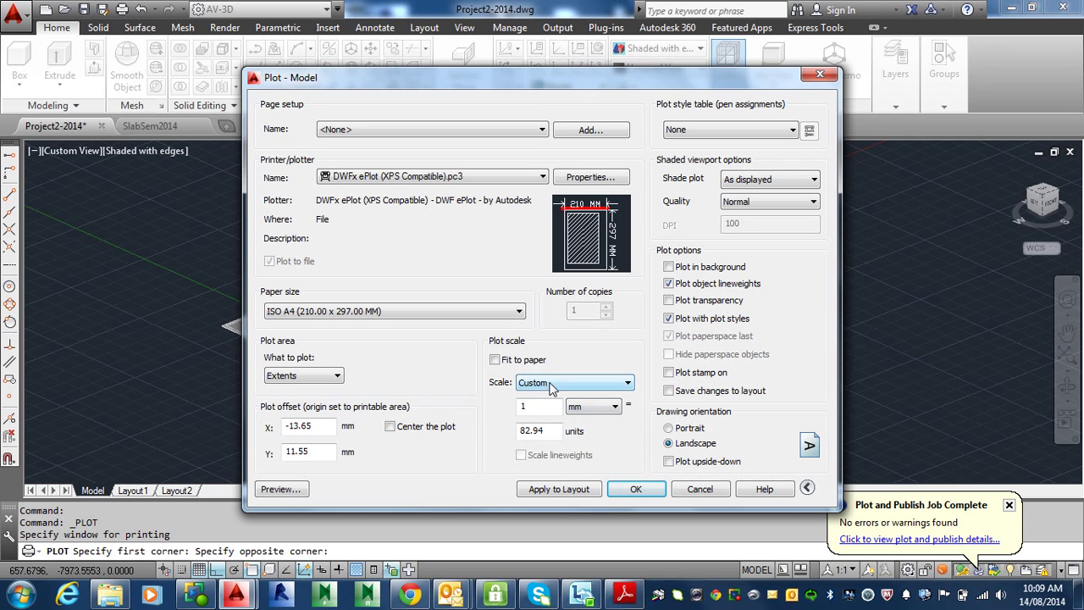
- Turn on Fit to paper for the plot scale and center the plot on the sheet
{"action": "left_click", "coordinate": [495, 360]}
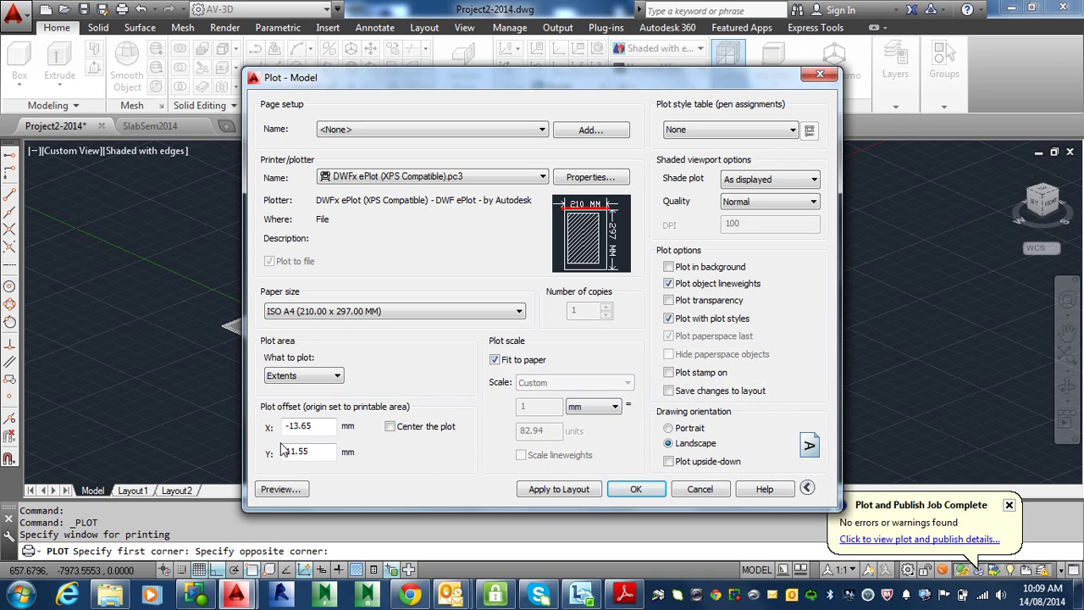
{"action": "left_click", "coordinate": [390, 427]}
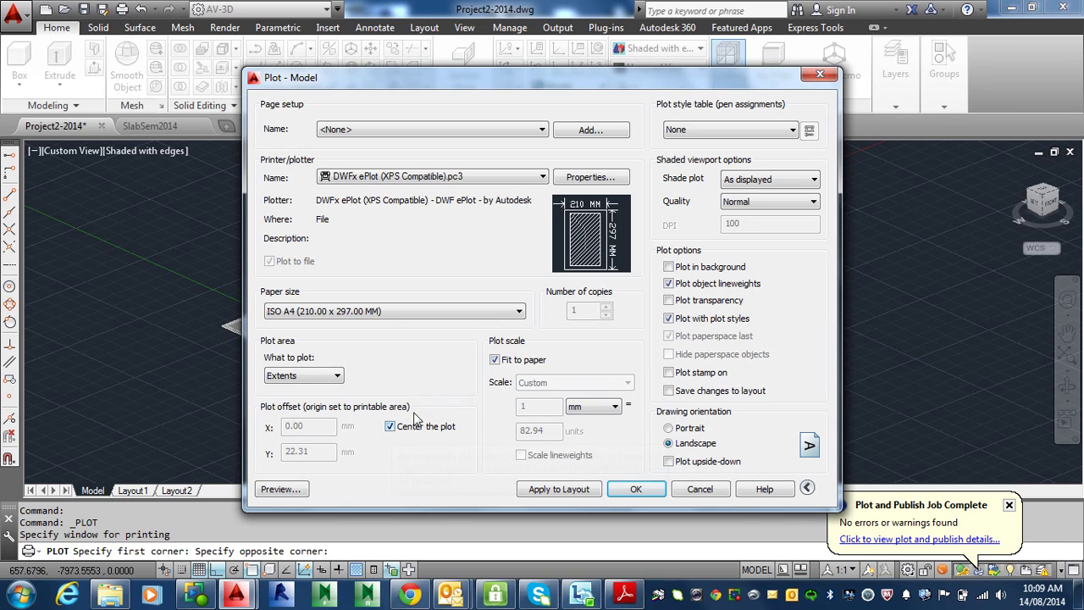
{"action": "left_click", "coordinate": [390, 426]}
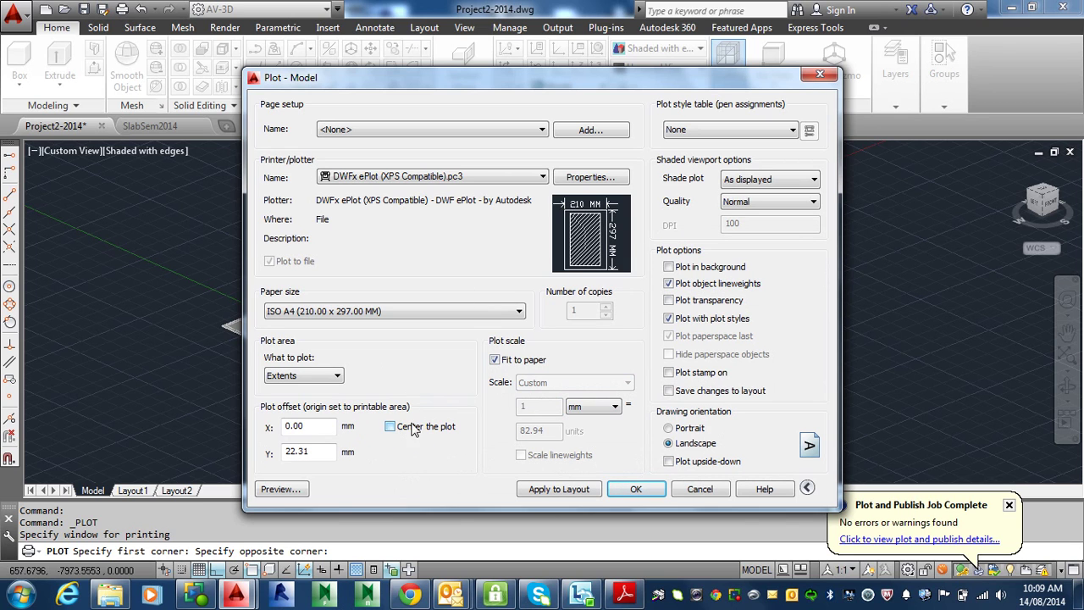
{"action": "mouse_move", "coordinate": [597, 216]}
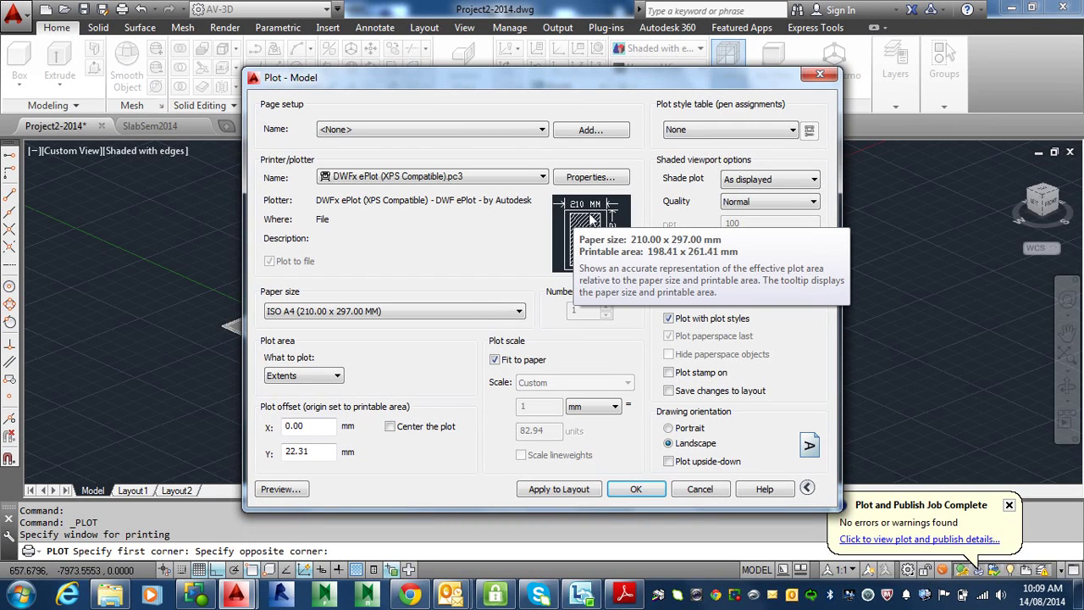
{"action": "double_click", "coordinate": [303, 452]}
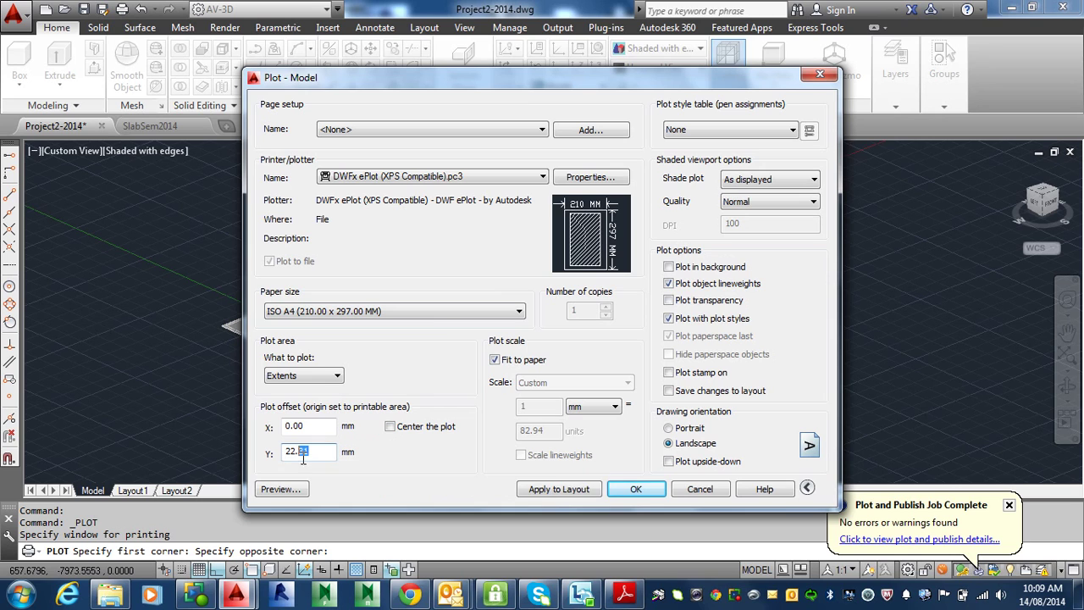
{"action": "left_click", "coordinate": [389, 426]}
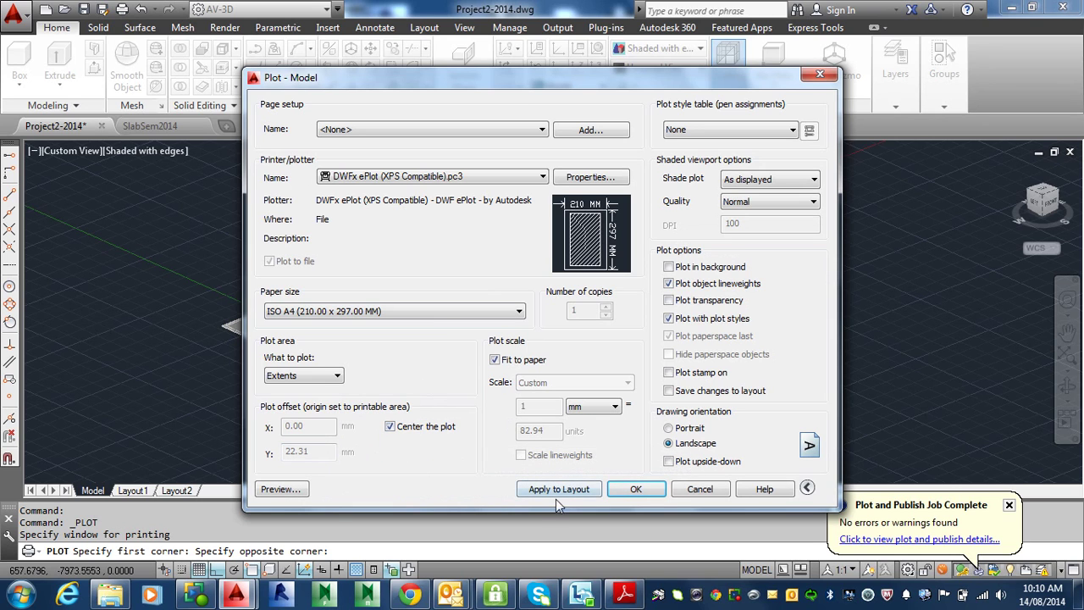
- Assign the Grayscale.ctb plot style table to all layouts and preview the plot
{"action": "left_click", "coordinate": [736, 130]}
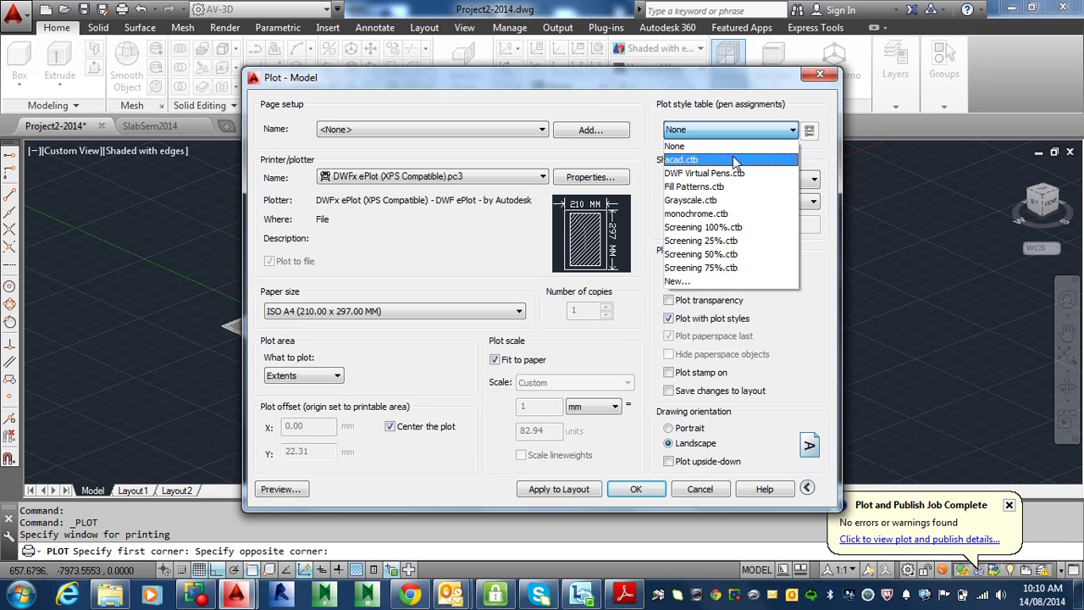
{"action": "left_click", "coordinate": [721, 201]}
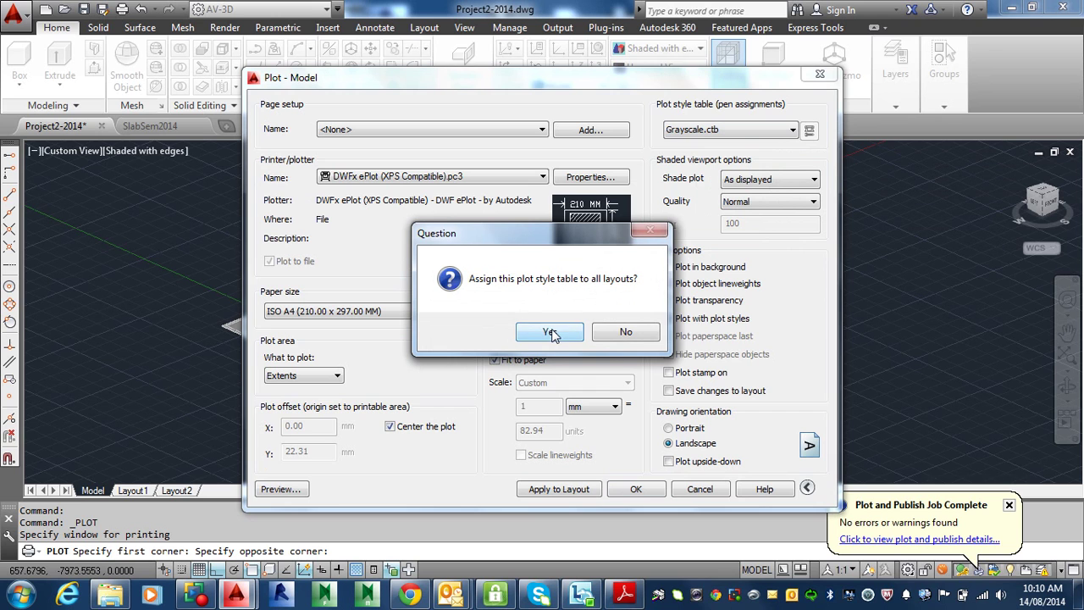
{"action": "left_click", "coordinate": [550, 332]}
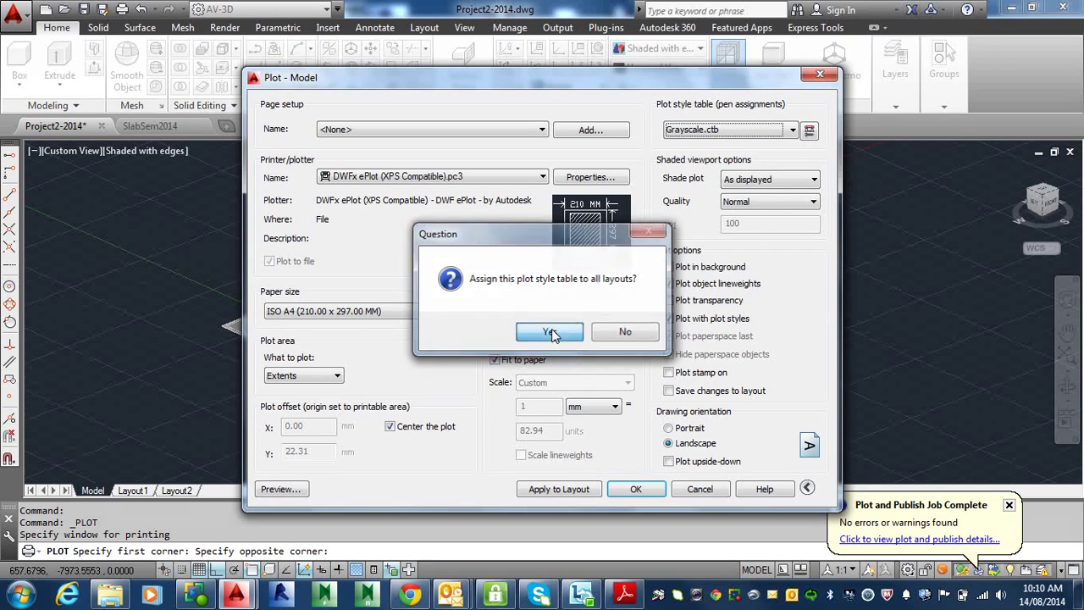
{"action": "left_click", "coordinate": [280, 490]}
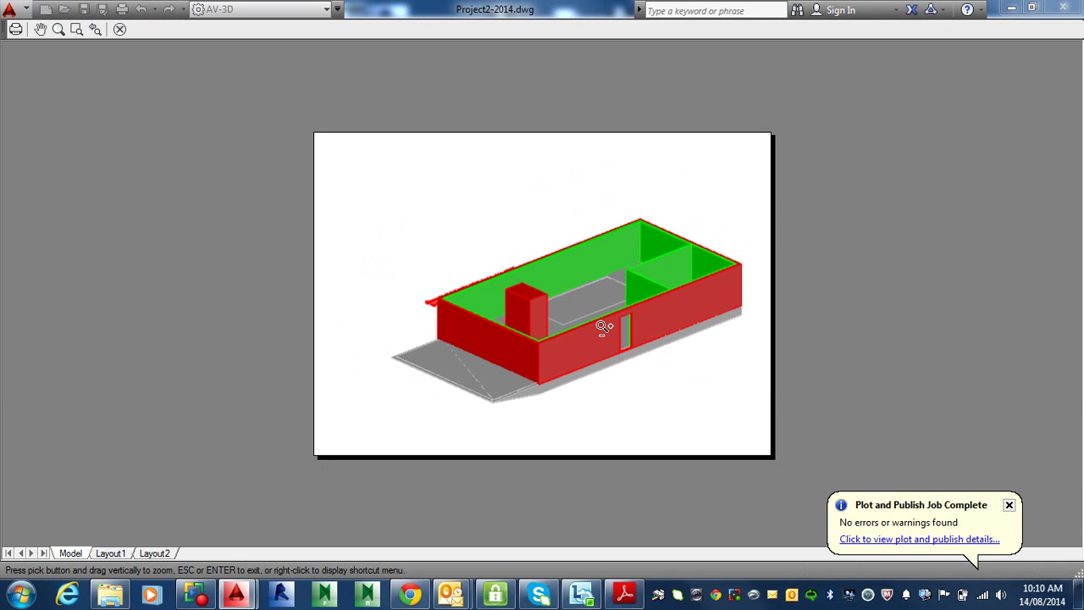
{"action": "key", "text": "Escape"}
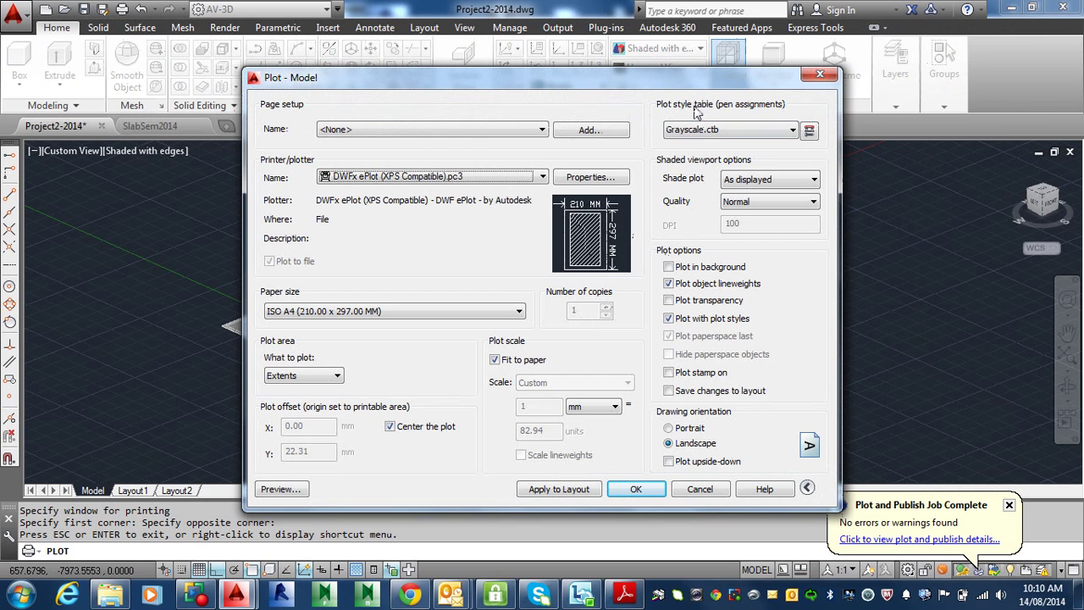
- Switch the plot style table to monochrome.ctb for all layouts and preview the plot
{"action": "left_click", "coordinate": [748, 131]}
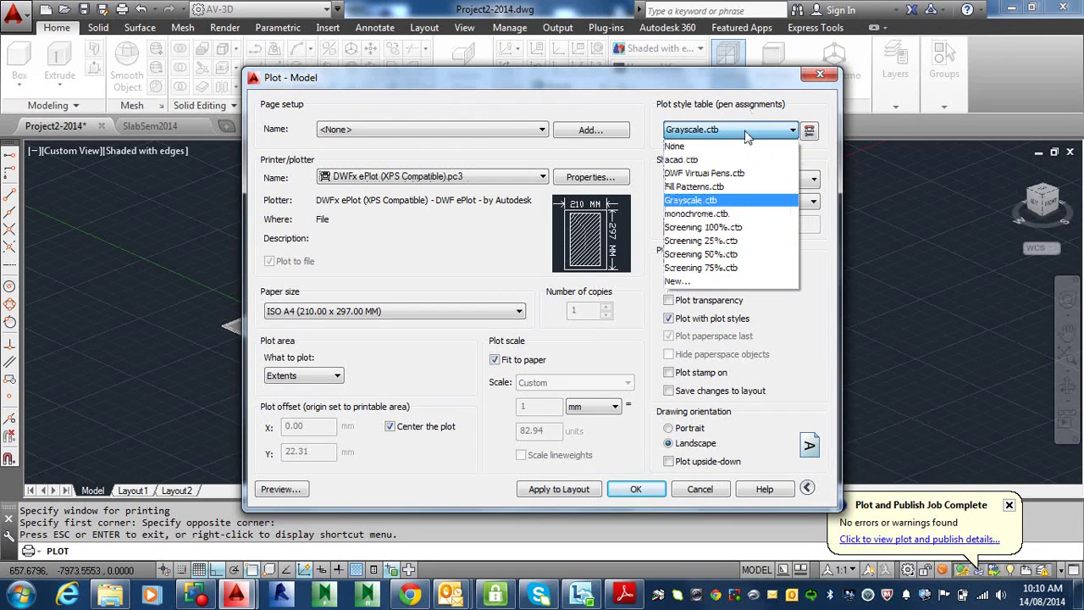
{"action": "left_click", "coordinate": [707, 212]}
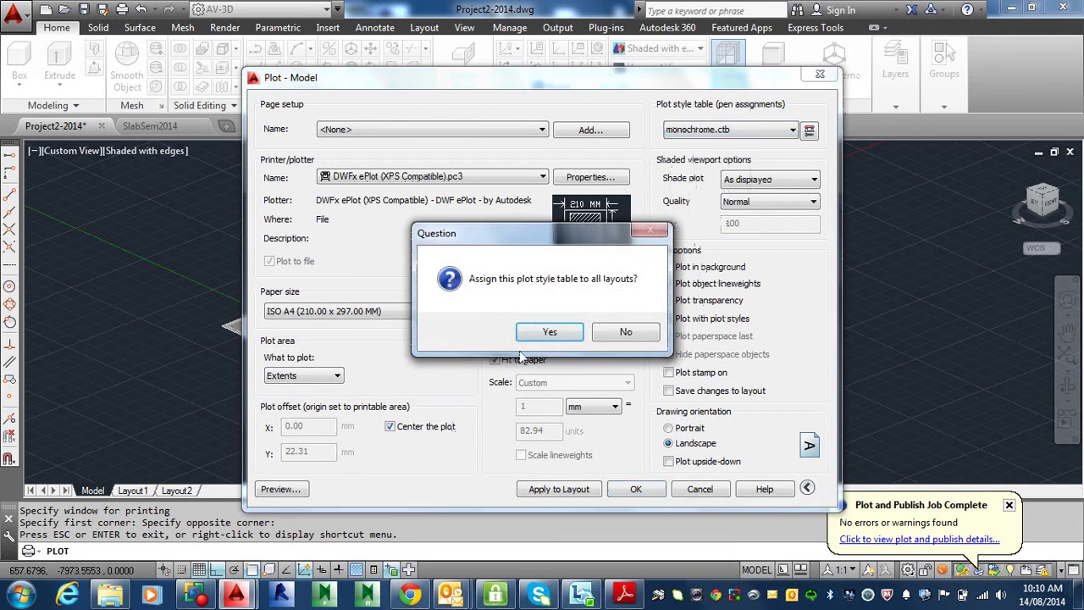
{"action": "left_click", "coordinate": [555, 330]}
{"action": "left_click", "coordinate": [277, 490]}
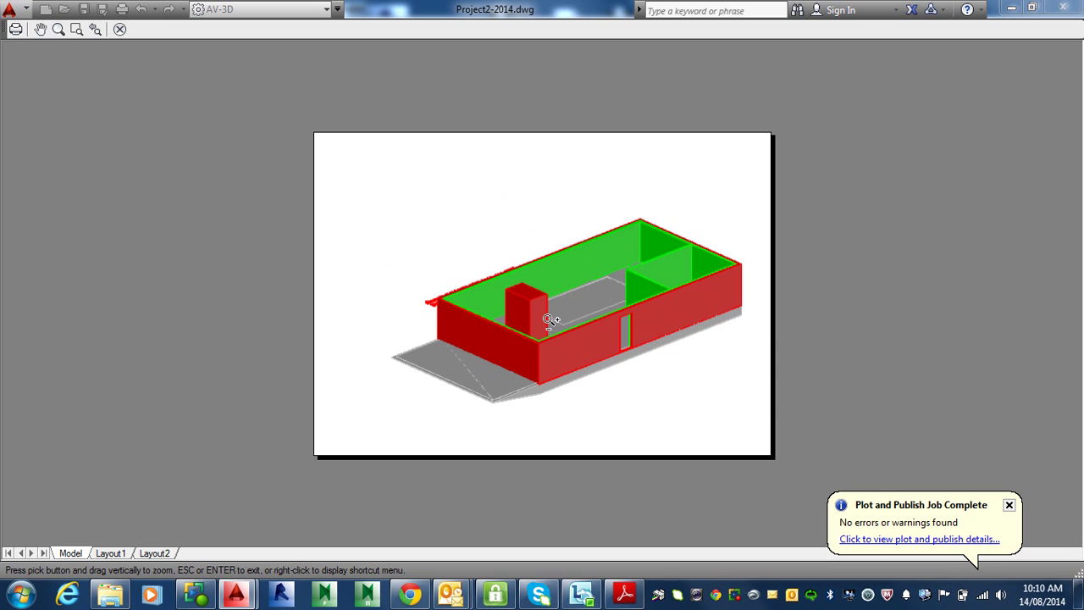
{"action": "key", "text": "Escape"}
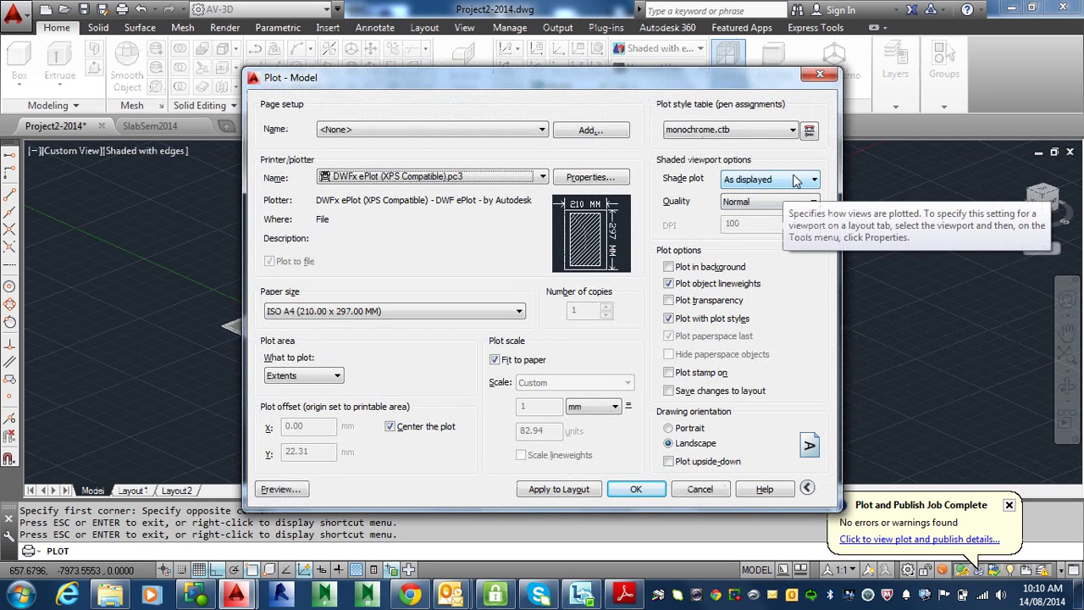
- Set the shade plot option to Hidden and preview the plot
{"action": "left_click", "coordinate": [796, 180]}
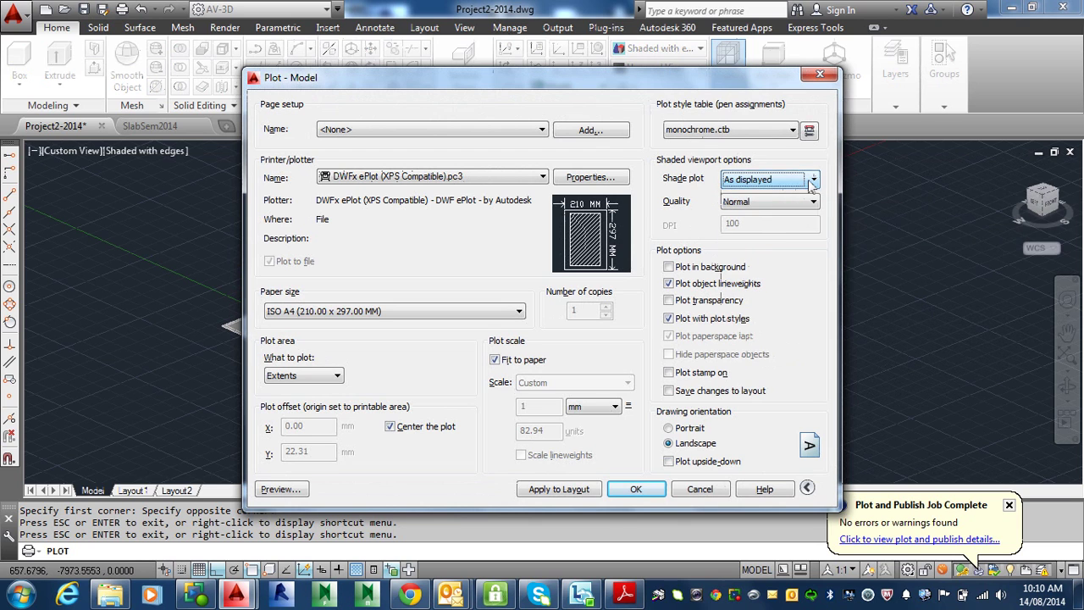
{"action": "left_click", "coordinate": [799, 181]}
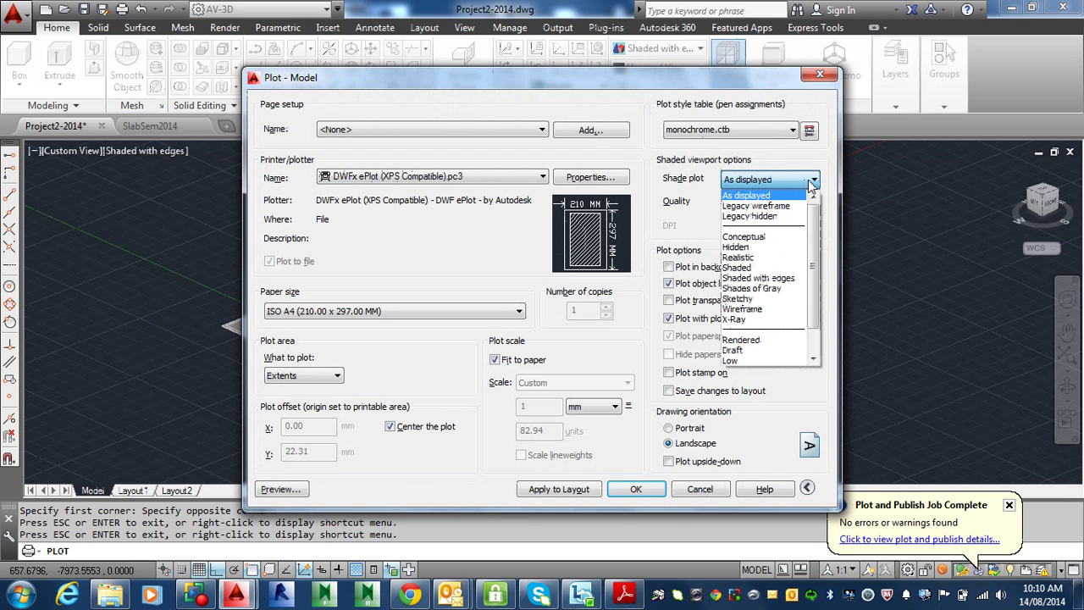
{"action": "left_click", "coordinate": [769, 247]}
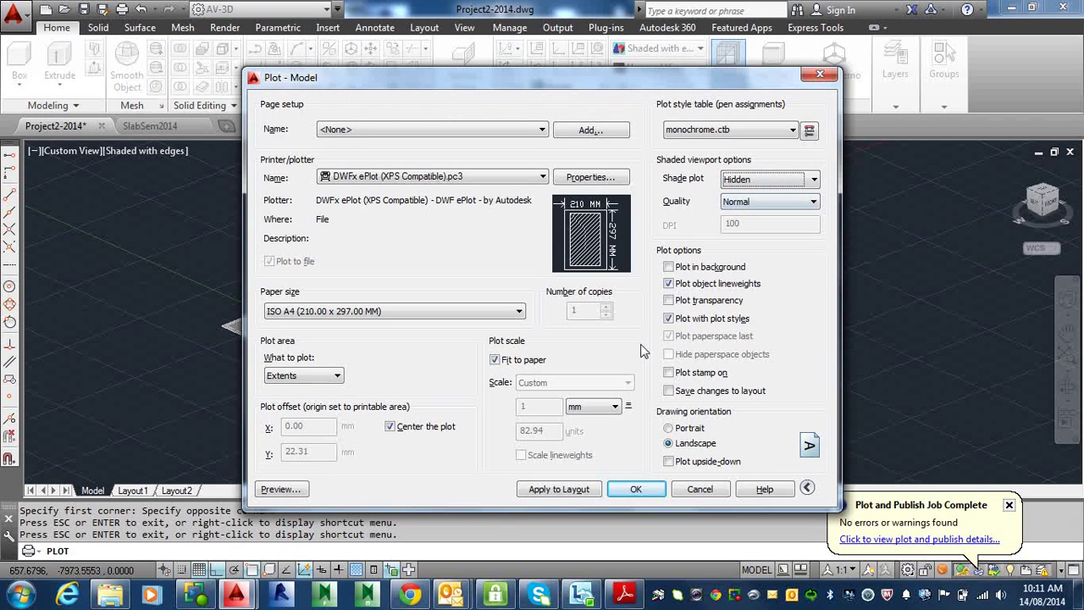
{"action": "left_click", "coordinate": [286, 489]}
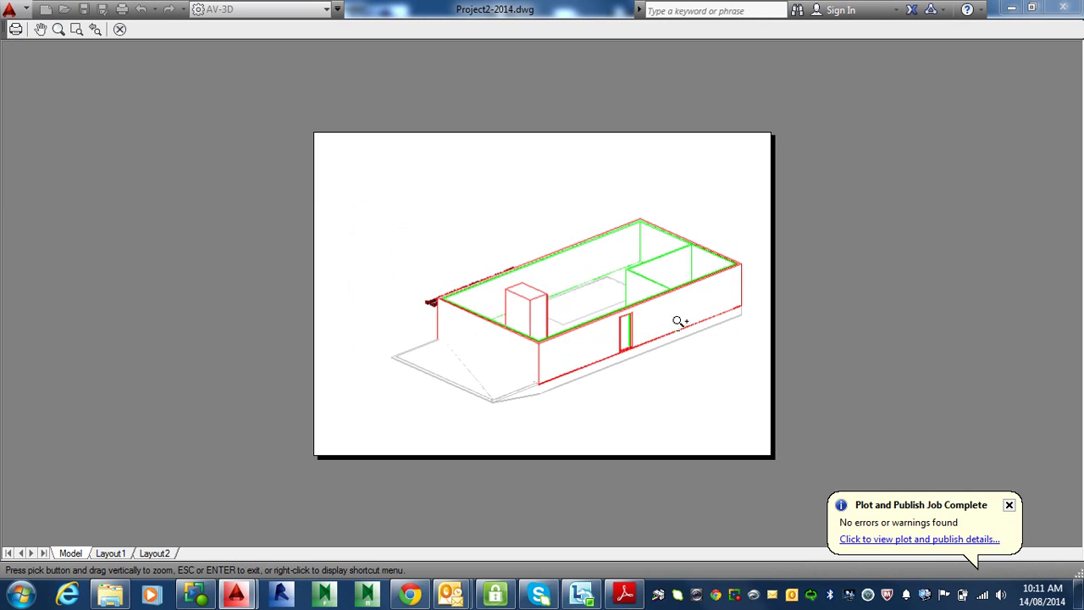
{"action": "key", "text": "Escape"}
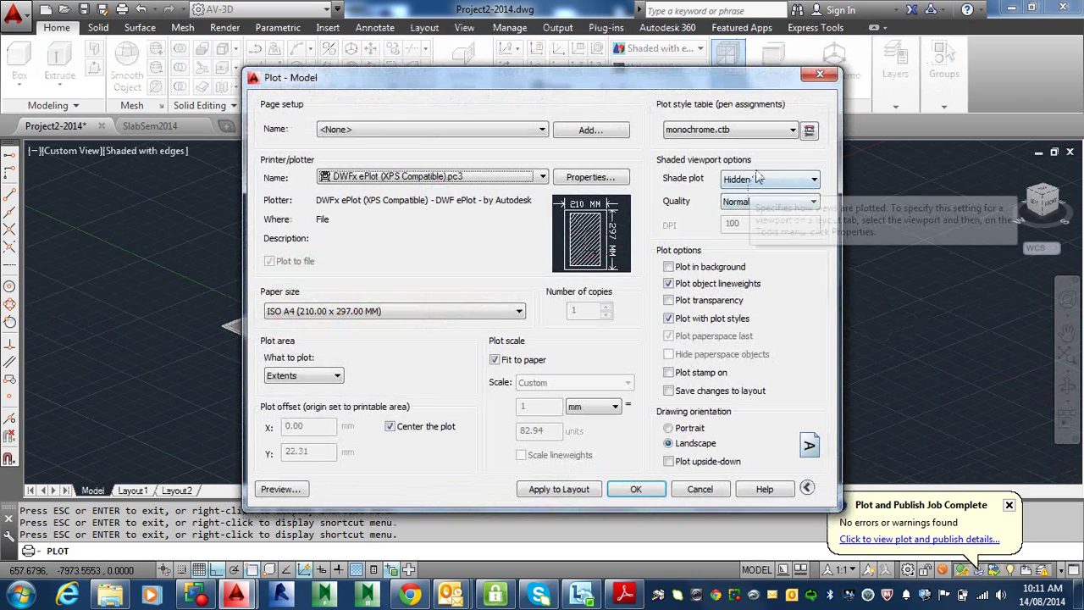
- Set the plot style table to None and the shade plot to Shaded with edges, and check the plot preview
{"action": "left_click", "coordinate": [767, 130]}
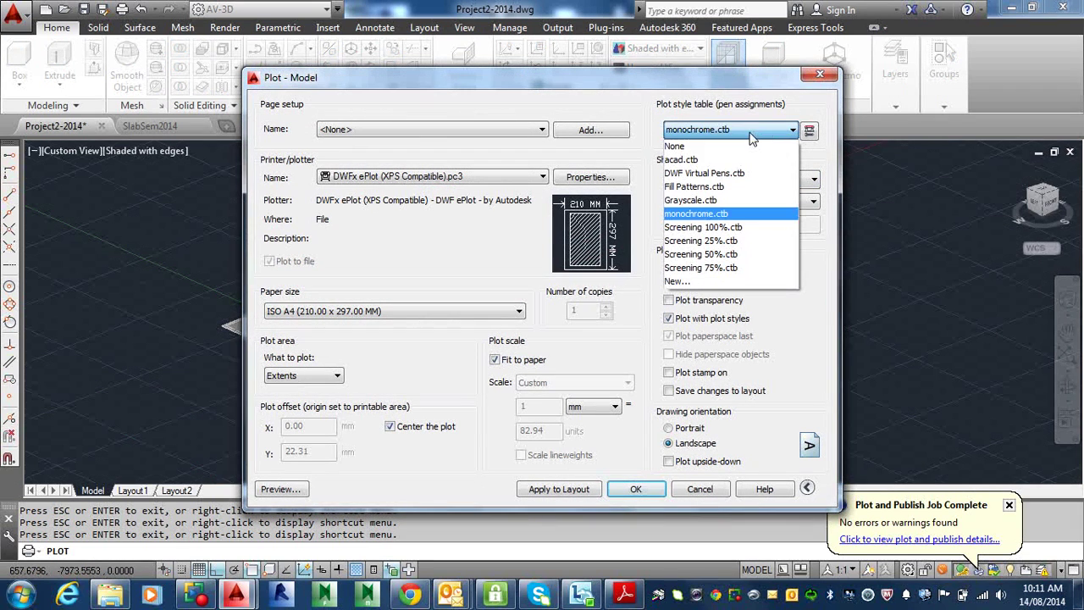
{"action": "left_click", "coordinate": [725, 148]}
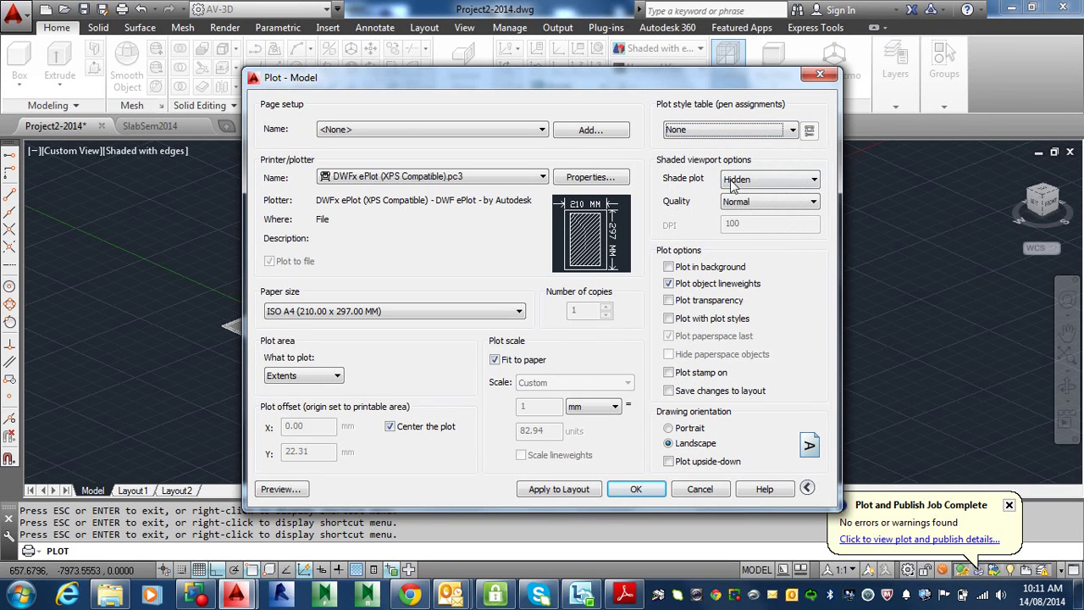
{"action": "left_click", "coordinate": [737, 184]}
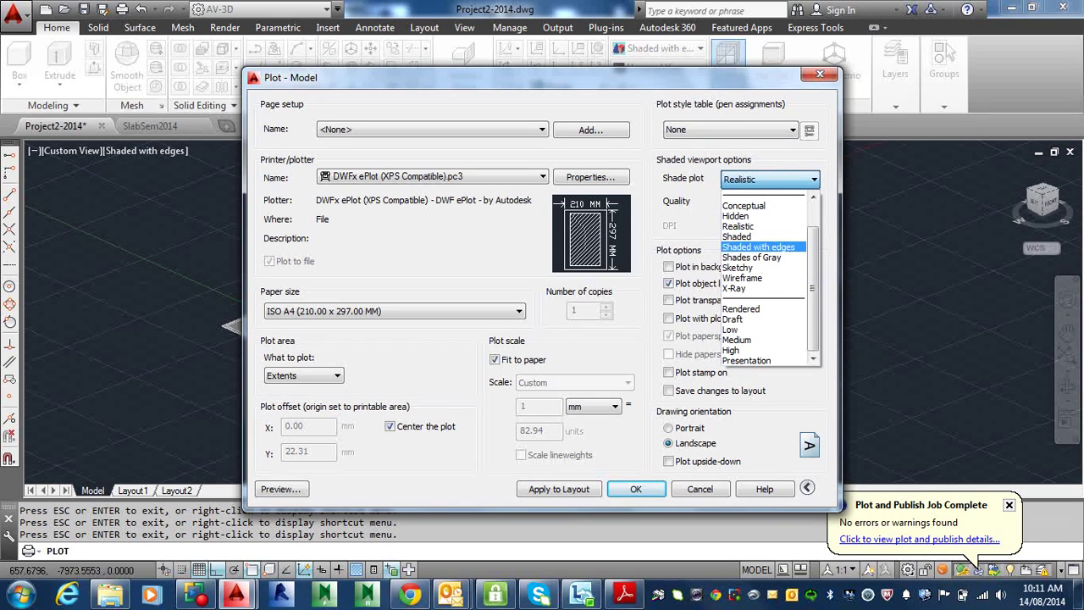
{"action": "left_click", "coordinate": [758, 246]}
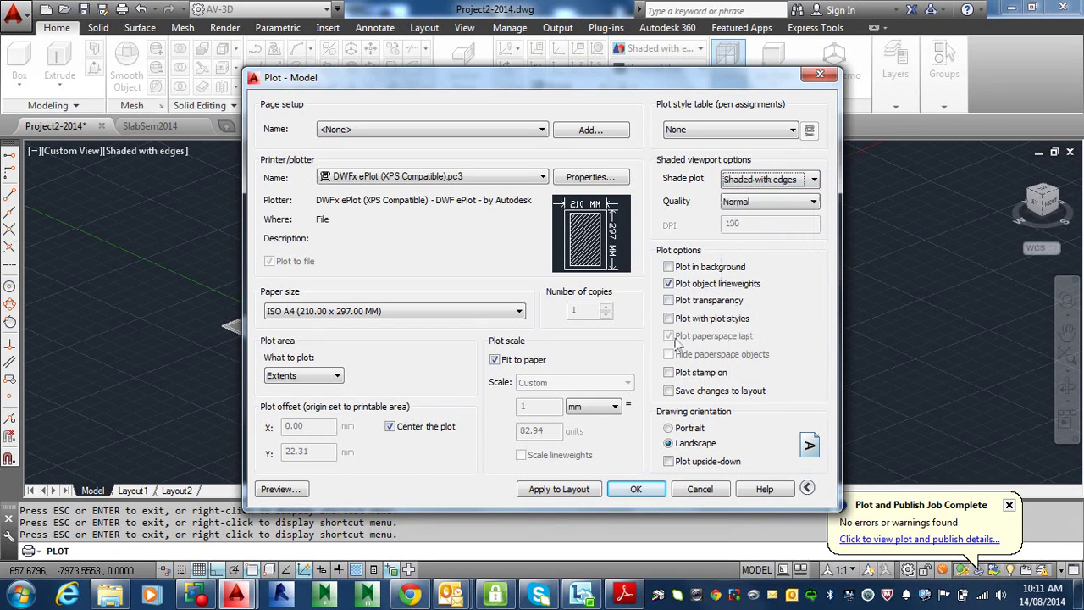
{"action": "left_click", "coordinate": [282, 489]}
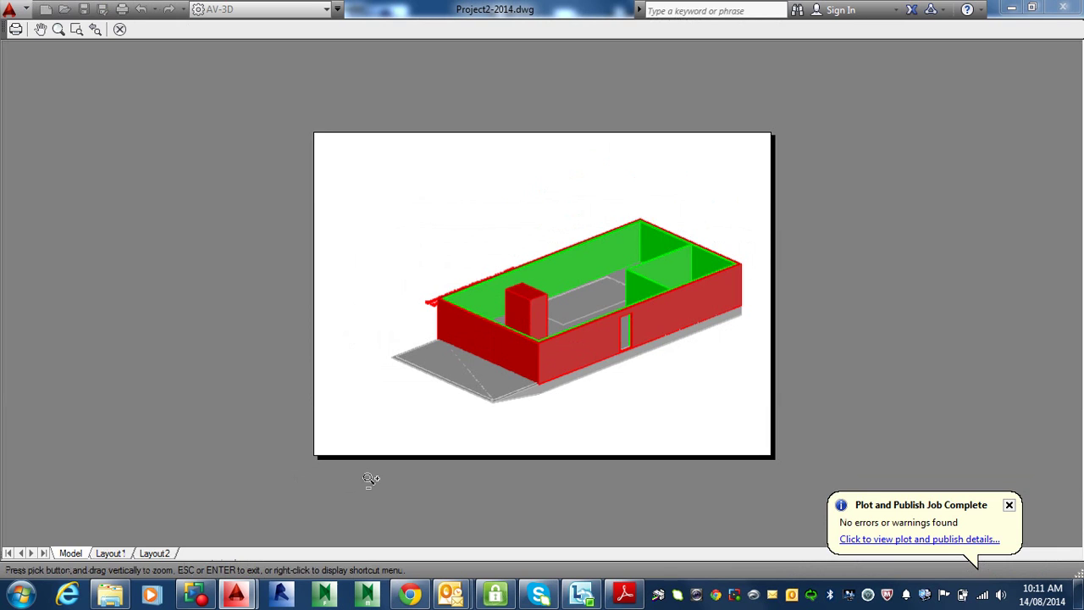
{"action": "key", "text": "Escape"}
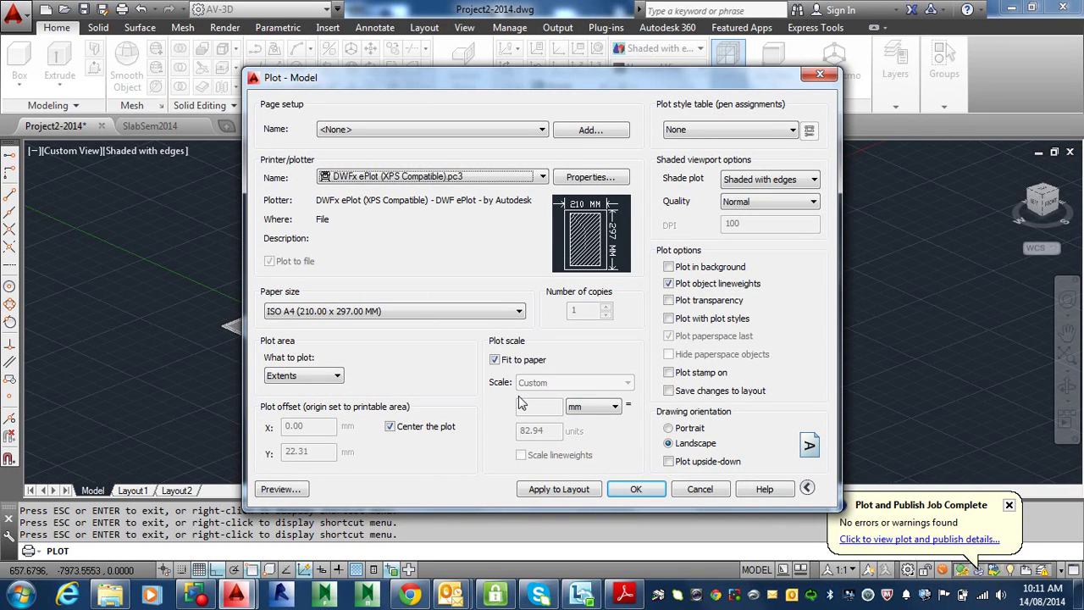
- Apply the plot settings to the layout, saving the changes, and plot the model to Project2-2014-Model.dwfx in My Documents
{"action": "left_click", "coordinate": [582, 495]}
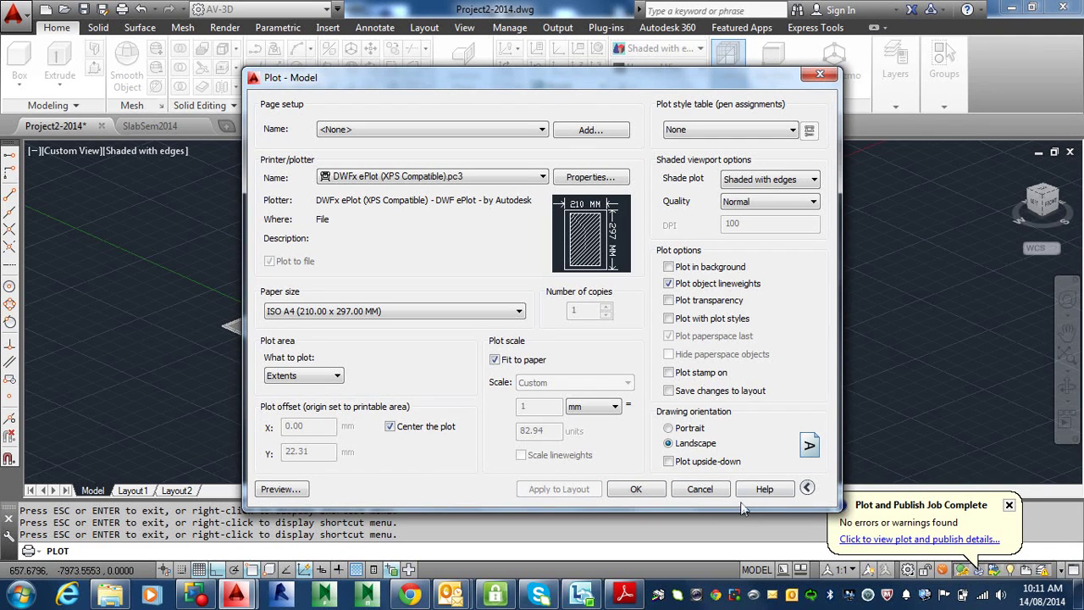
{"action": "left_click", "coordinate": [671, 392]}
{"action": "left_click", "coordinate": [635, 490]}
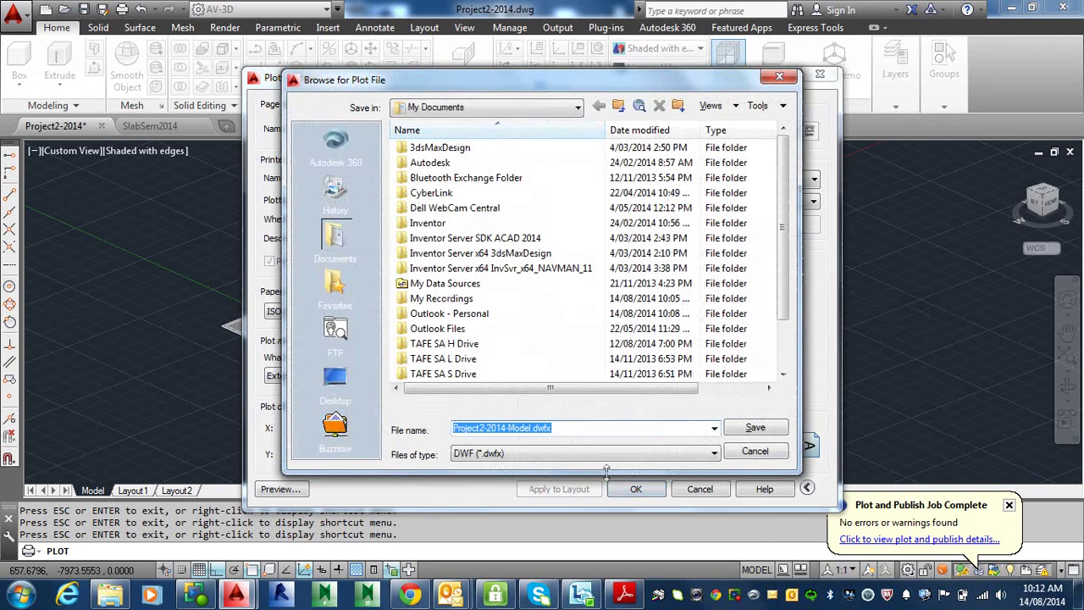
{"action": "left_click", "coordinate": [746, 429]}
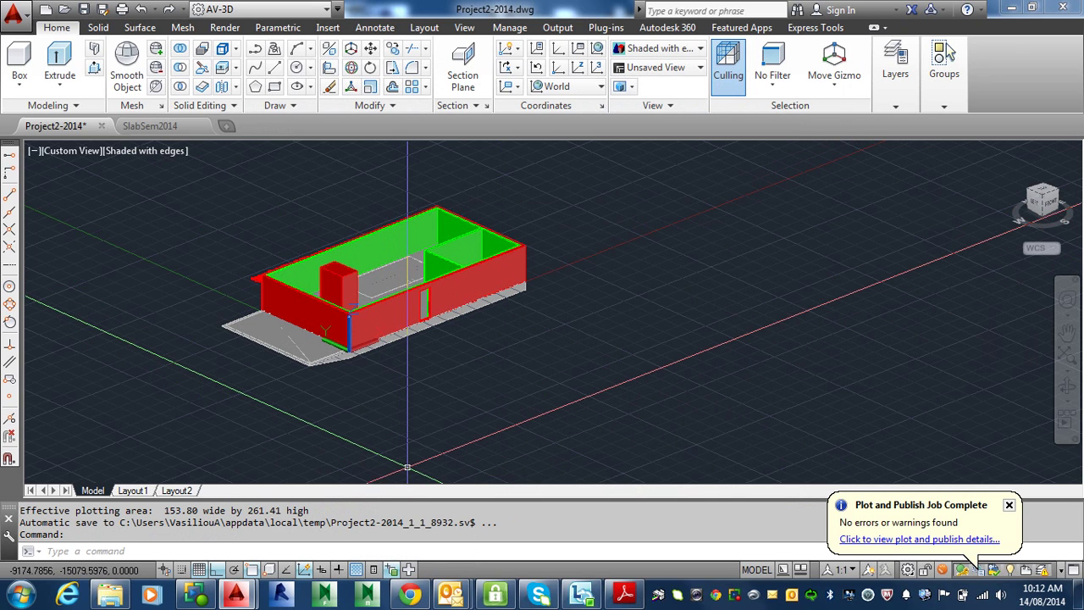
- Restart the plot without viewing the unreconciled layers and open Project2-2014-Model.dwfx from the plot file browser in Autodesk Design Review for inspection
{"action": "key", "text": "Return"}
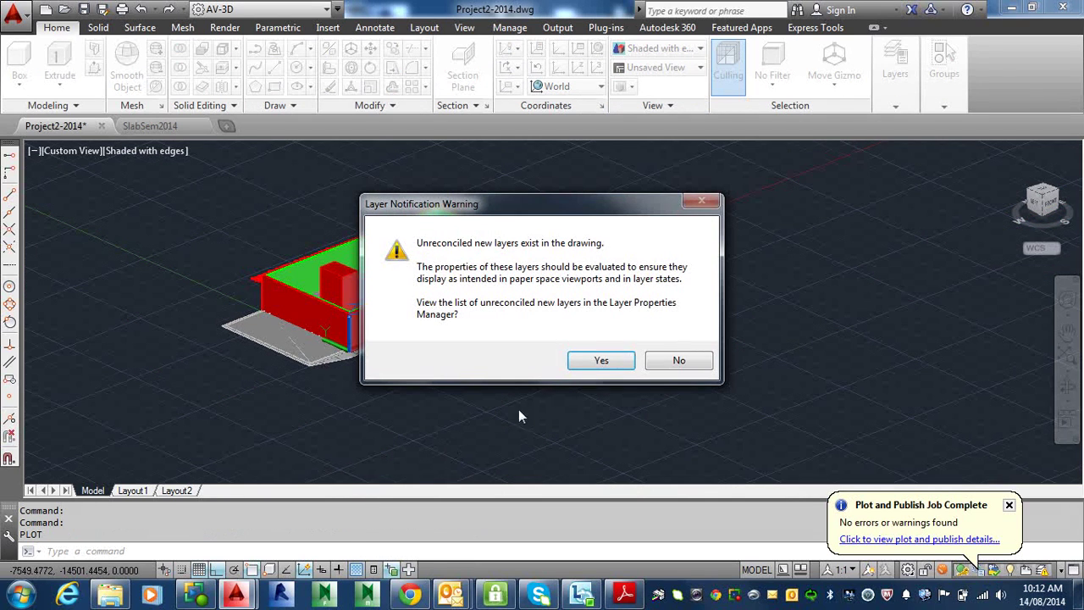
{"action": "left_click", "coordinate": [654, 364]}
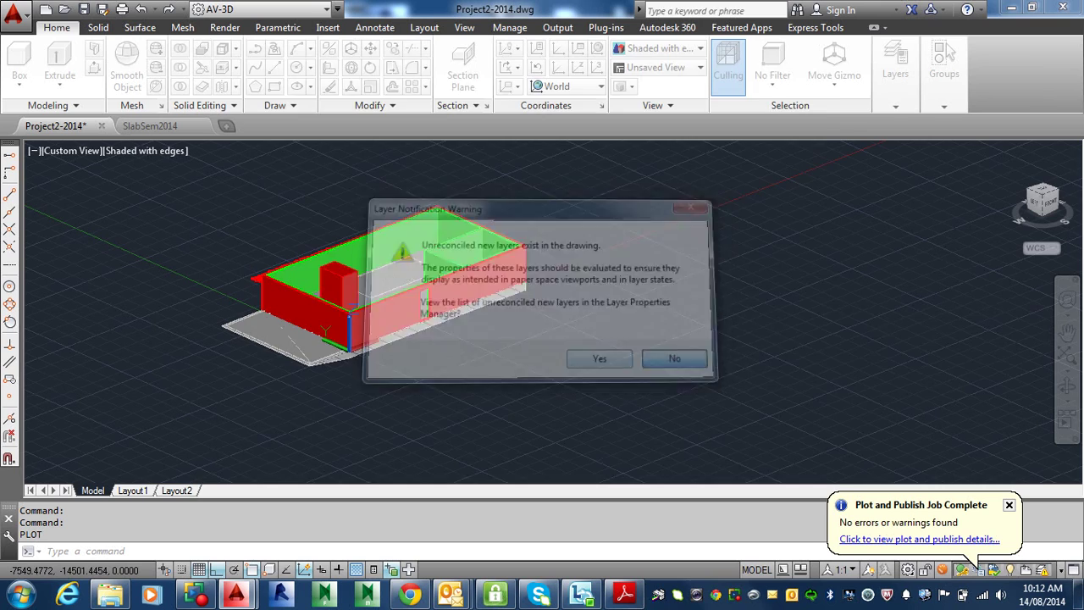
{"action": "left_click", "coordinate": [635, 489]}
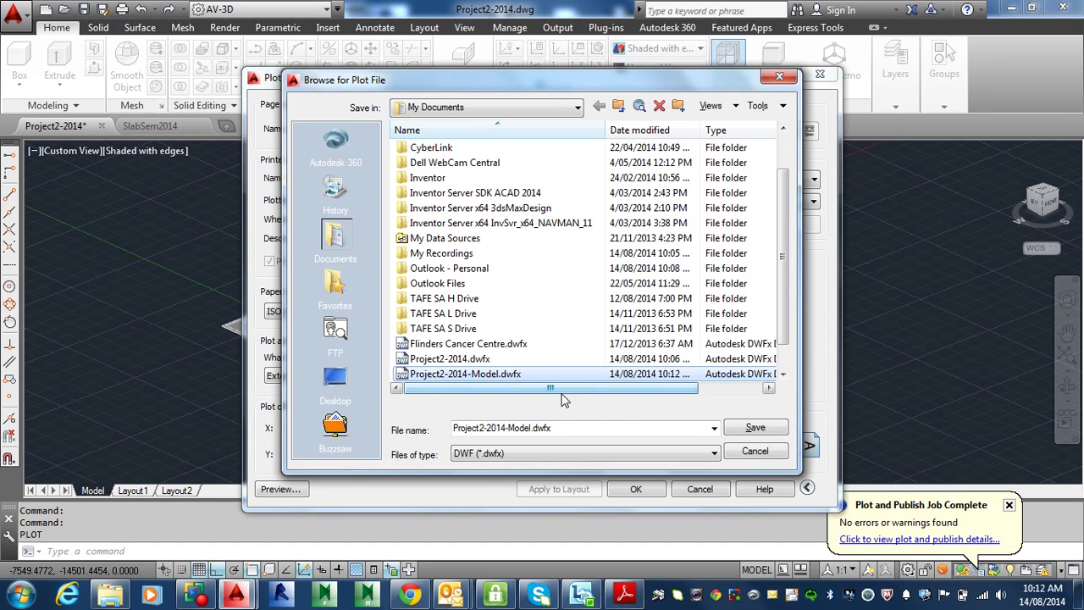
{"action": "right_click", "coordinate": [506, 377]}
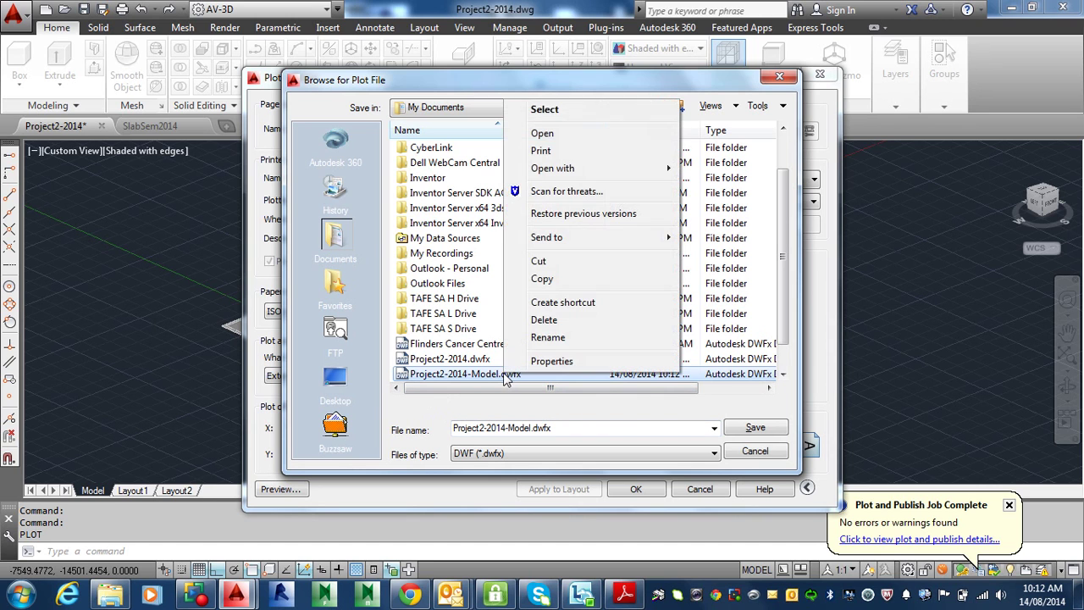
{"action": "left_click", "coordinate": [543, 133]}
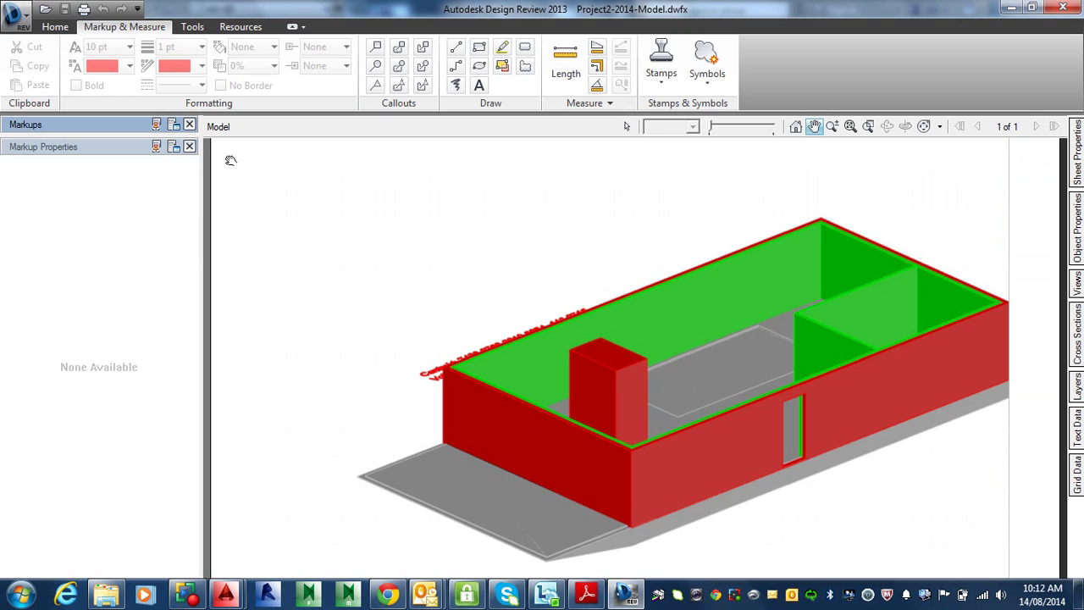
{"action": "left_click_drag", "start_coordinate": [669, 334], "coordinate": [652, 337]}
{"action": "scroll", "coordinate": [652, 337], "scroll_direction": "down", "scroll_amount": 5}
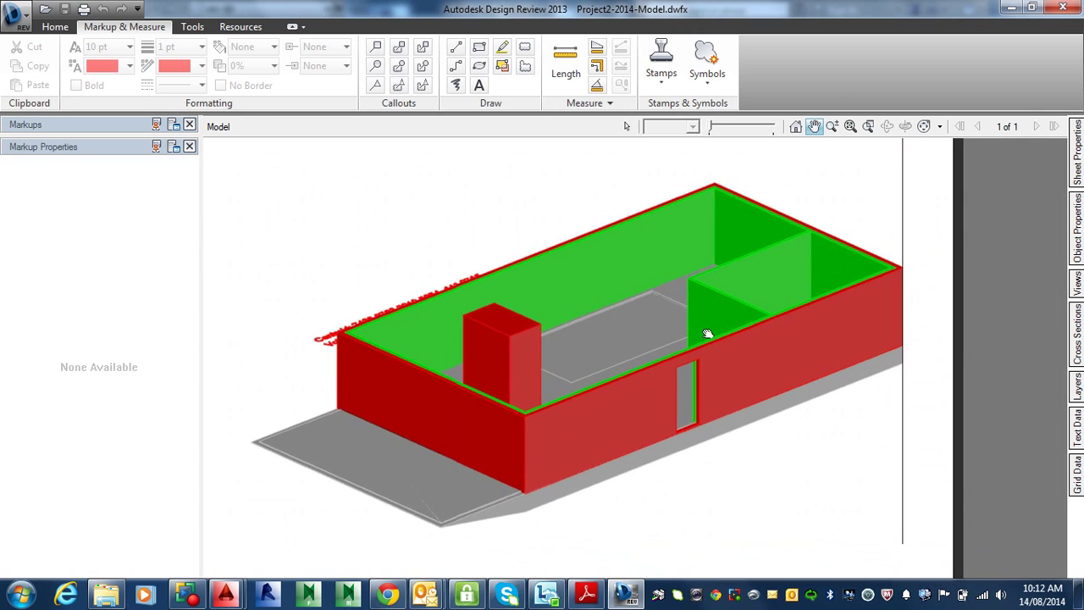
- Inspect the plotted building model closely on the DWFx sheet
{"action": "scroll", "coordinate": [658, 336], "scroll_direction": "up", "scroll_amount": 6}
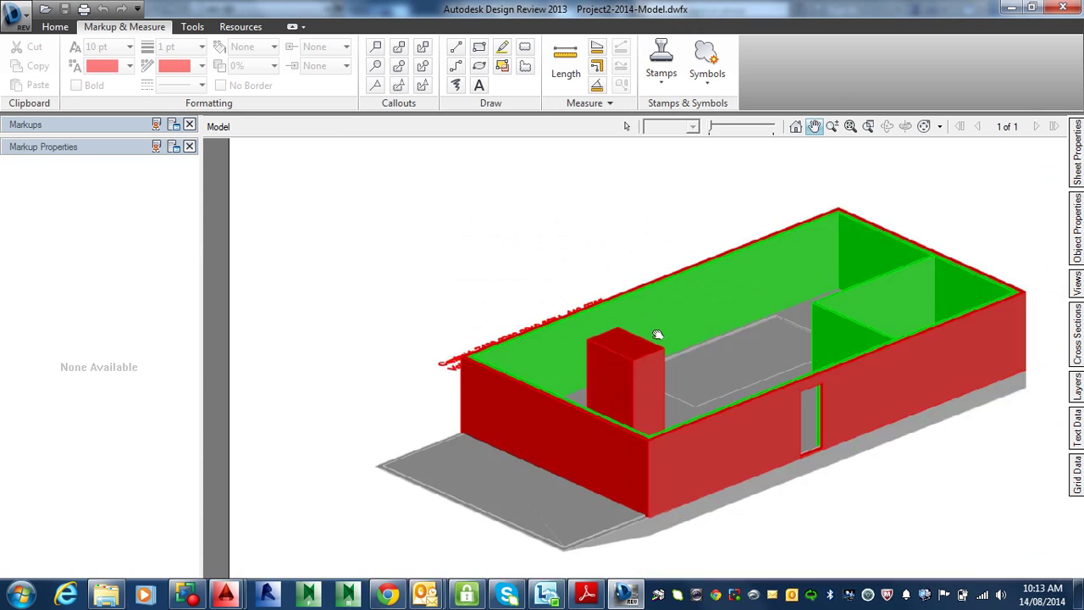
{"action": "scroll", "coordinate": [644, 313], "scroll_direction": "down", "scroll_amount": 3}
{"action": "left_click_drag", "start_coordinate": [763, 348], "coordinate": [697, 367]}
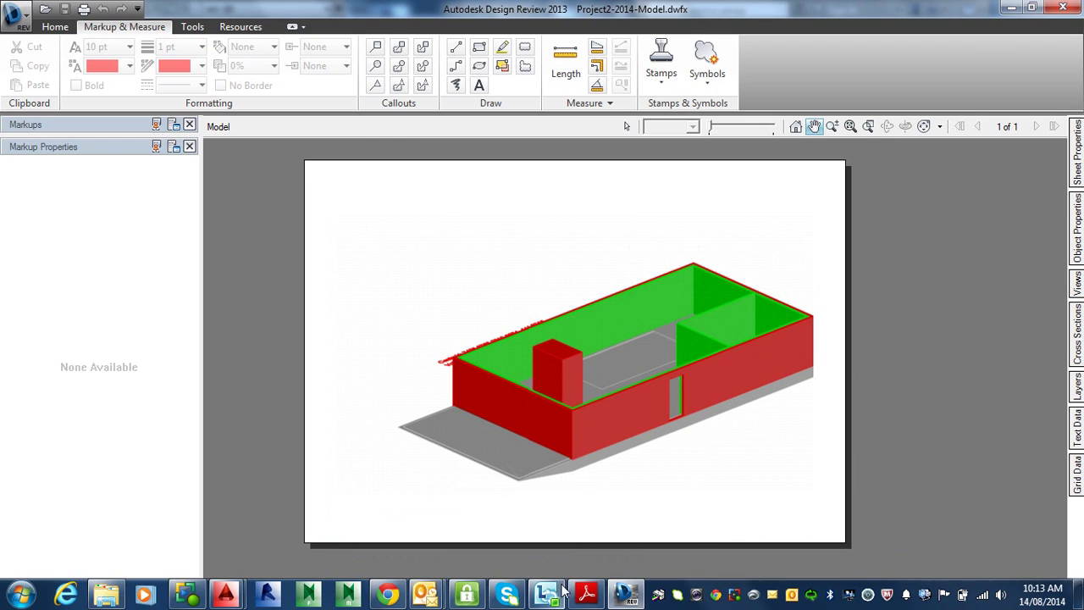
- Switch to Adobe Reader and read the brief's eTransmit submission requirement for Project 2
{"action": "left_click", "coordinate": [586, 592]}
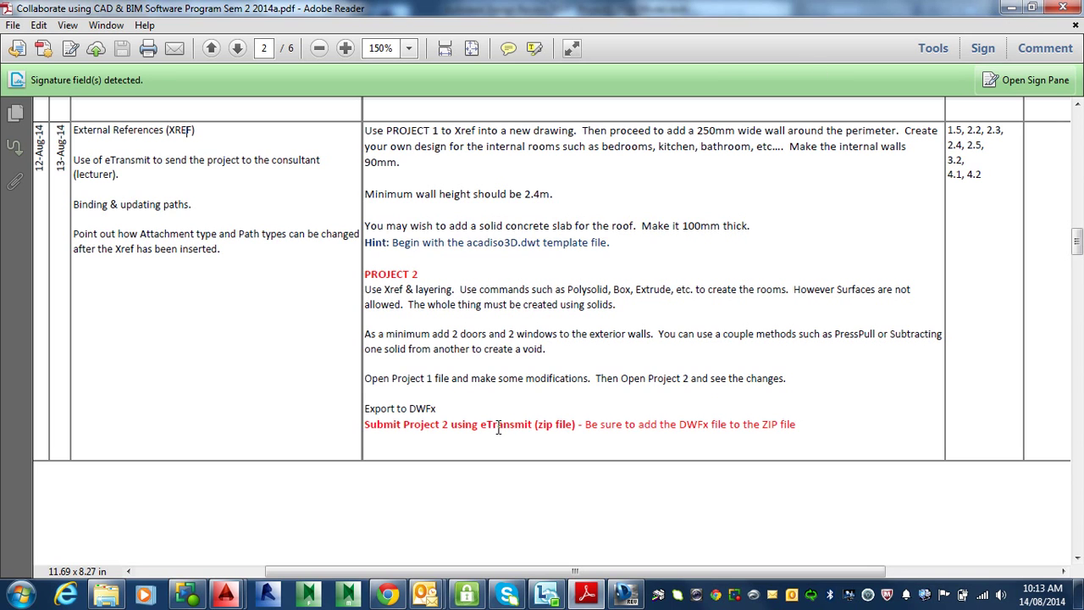
{"action": "left_click_drag", "start_coordinate": [480, 424], "coordinate": [622, 424]}
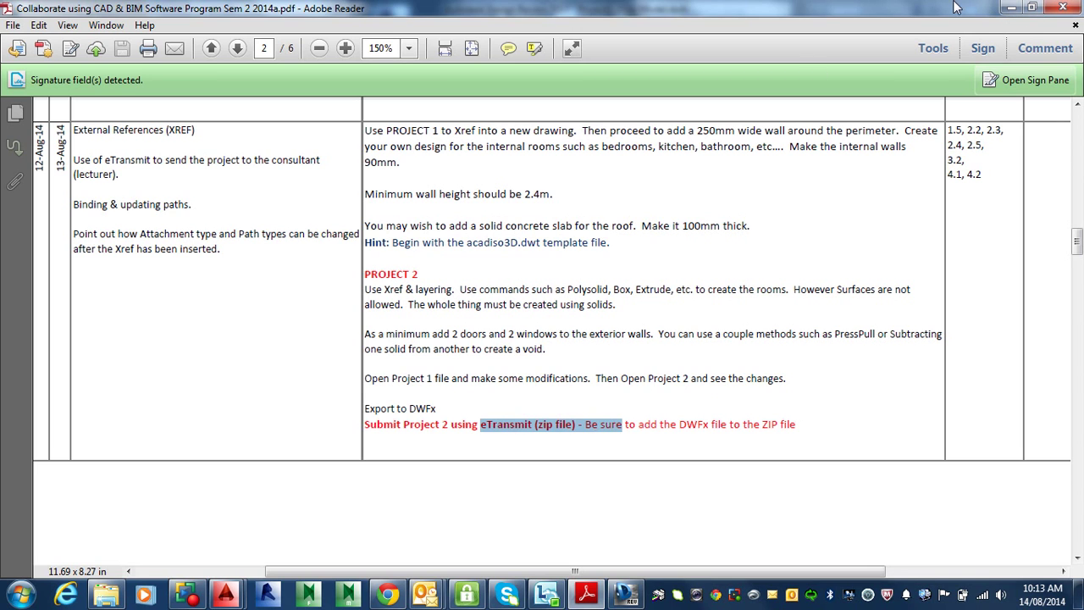
{"action": "left_click", "coordinate": [1012, 8]}
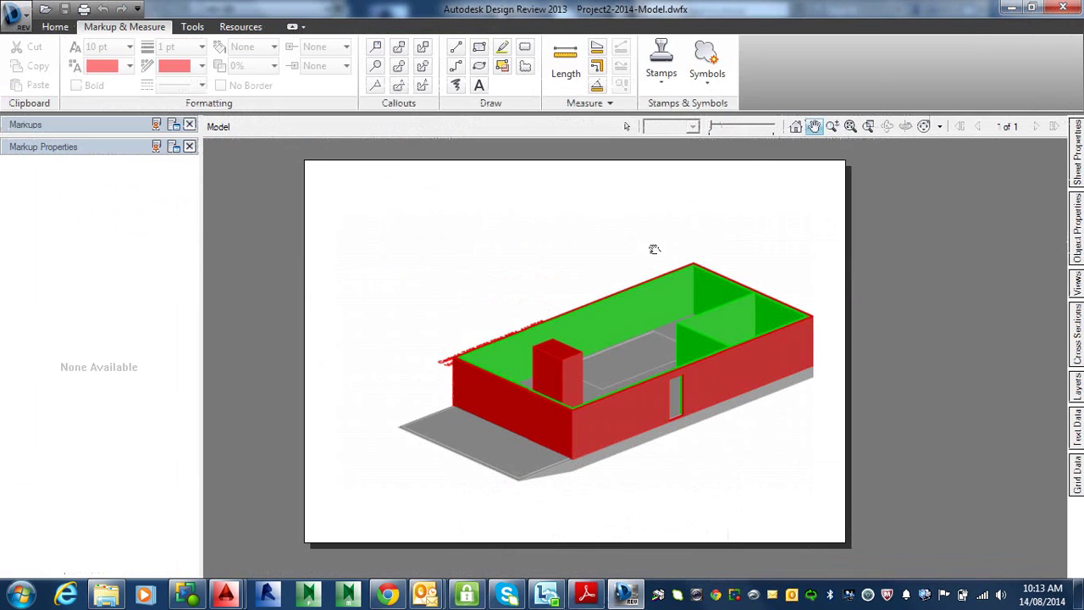
- Close Autodesk Design Review and cancel the pending plot in AutoCAD to return to the Project2-2014 model
{"action": "left_click", "coordinate": [1064, 9]}
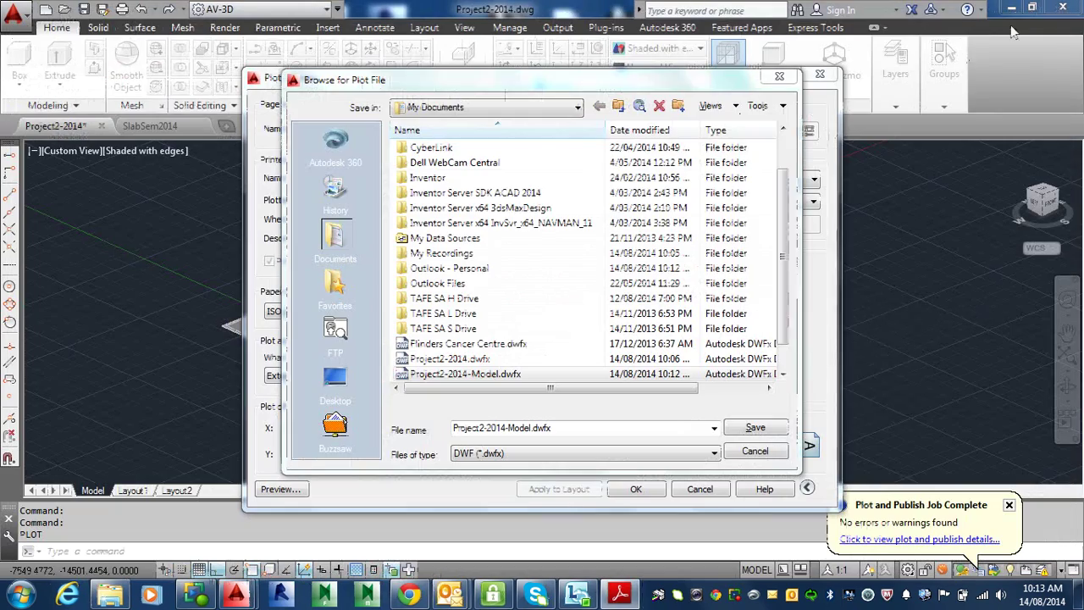
{"action": "left_click", "coordinate": [756, 450]}
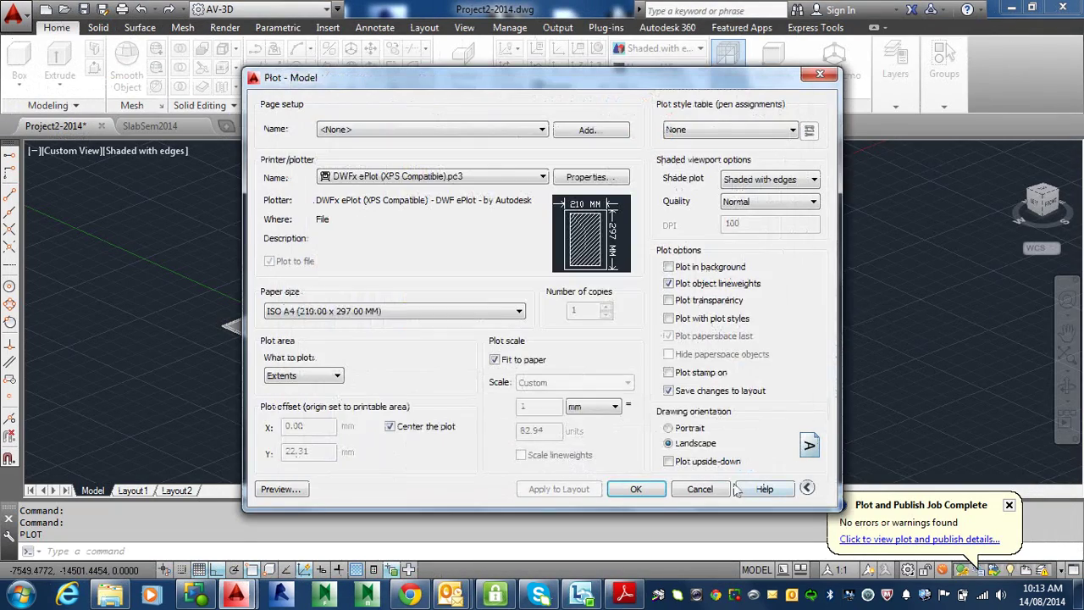
{"action": "left_click", "coordinate": [732, 488]}
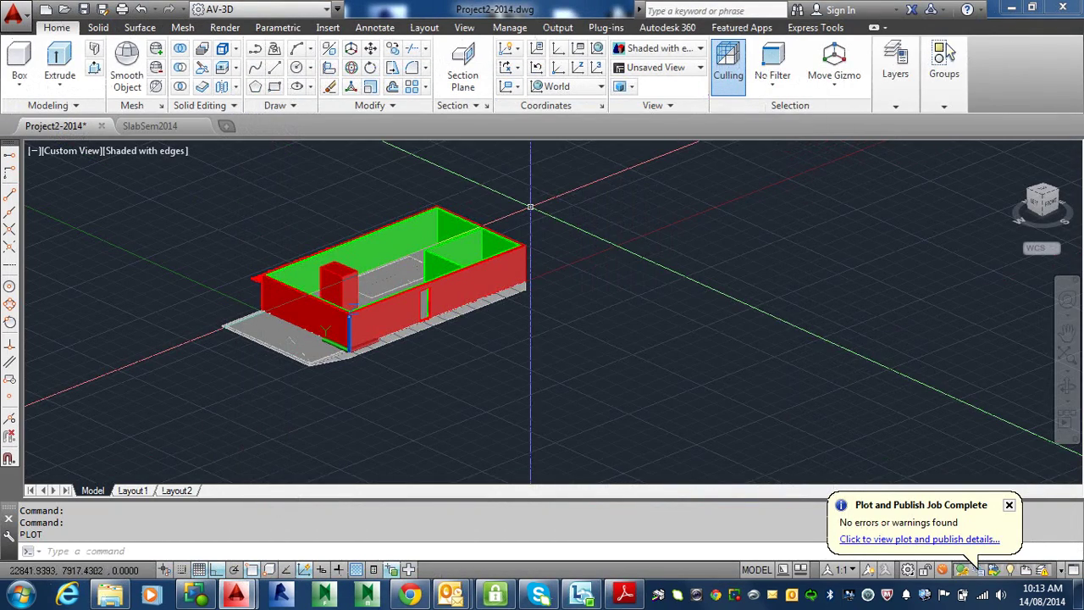
{"action": "middle_click_drag", "start_coordinate": [531, 206], "coordinate": [621, 231]}
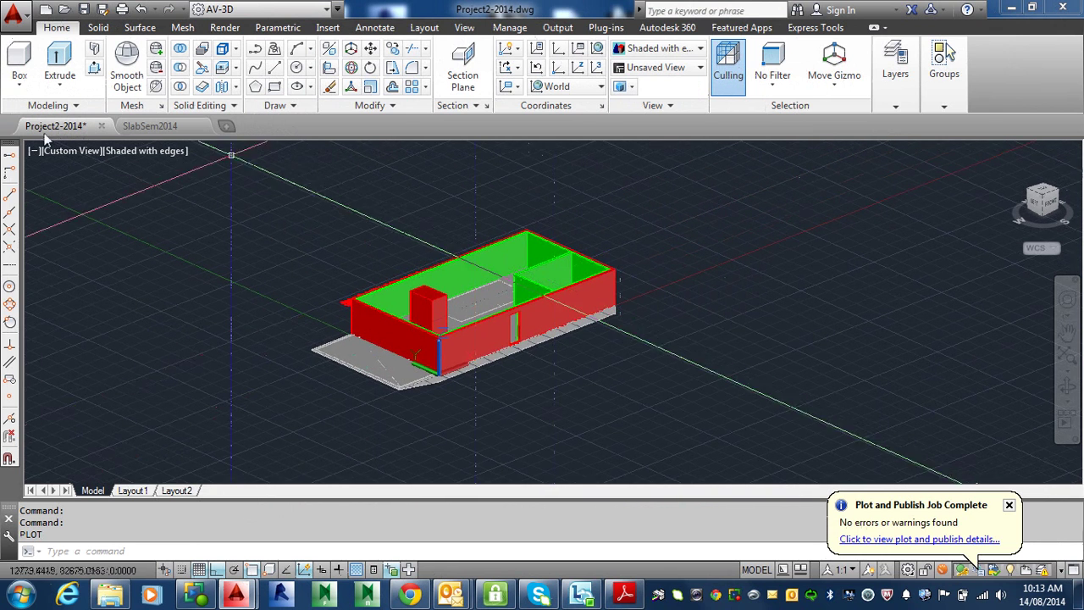
- Start an eTransmit package for the Project2-2014 drawing, saving the drawing before continuing
{"action": "left_click", "coordinate": [24, 26]}
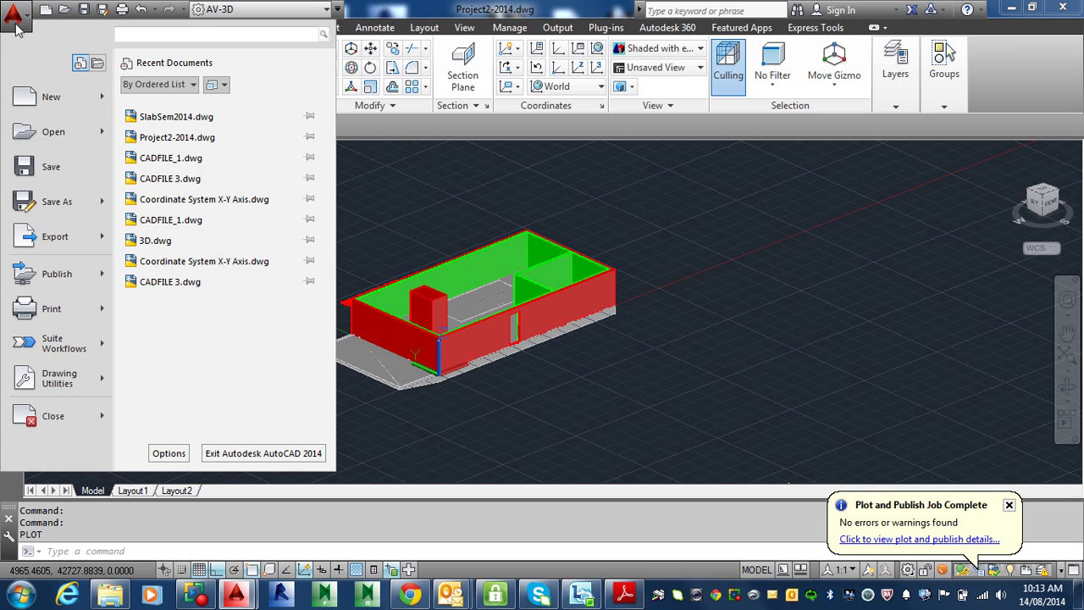
{"action": "mouse_move", "coordinate": [24, 199]}
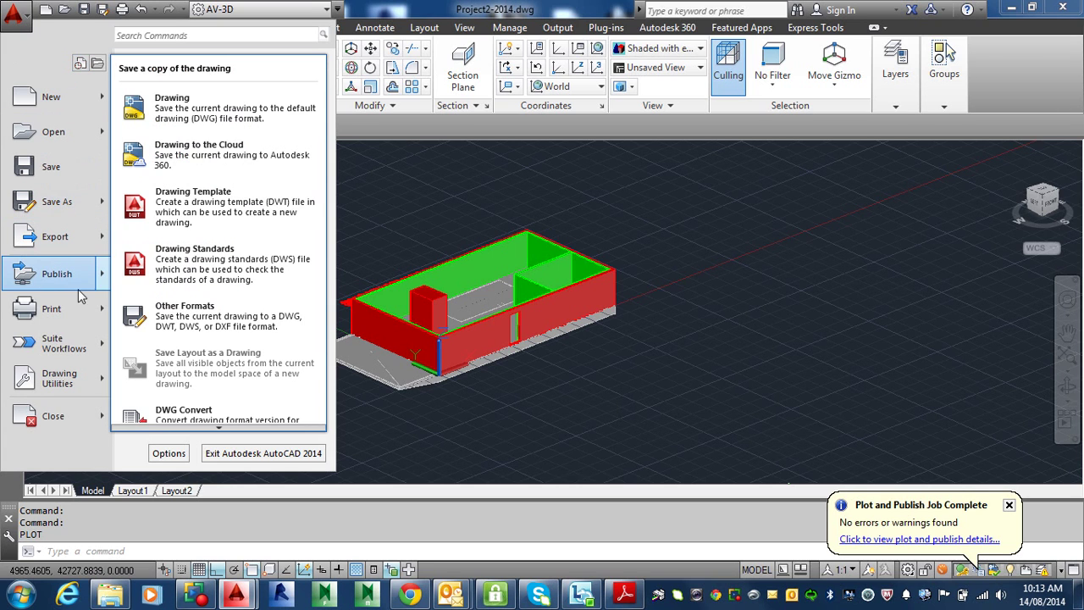
{"action": "mouse_move", "coordinate": [100, 283]}
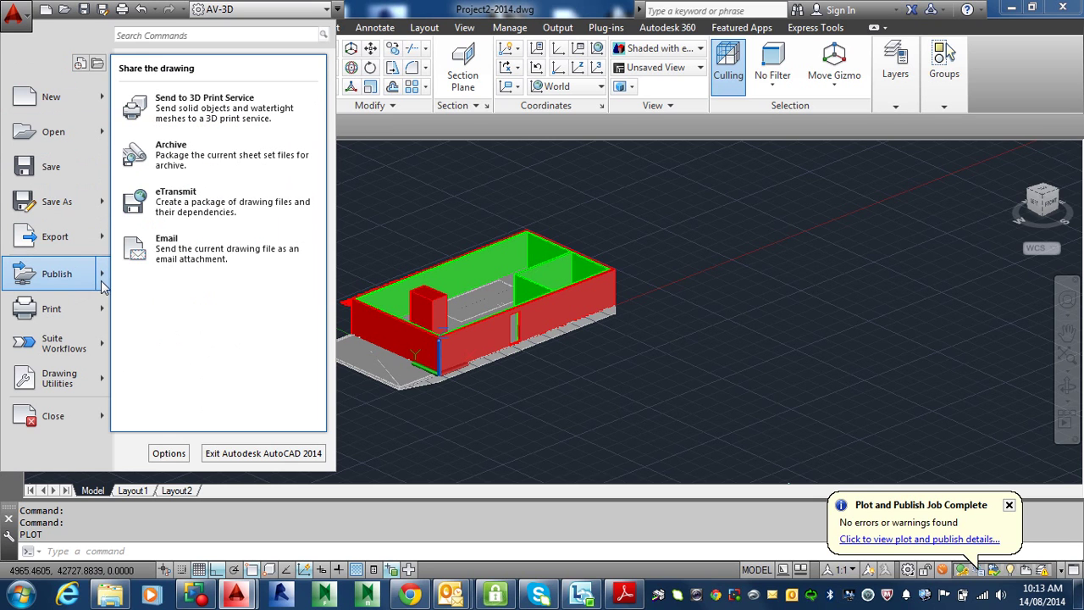
{"action": "left_click", "coordinate": [214, 212]}
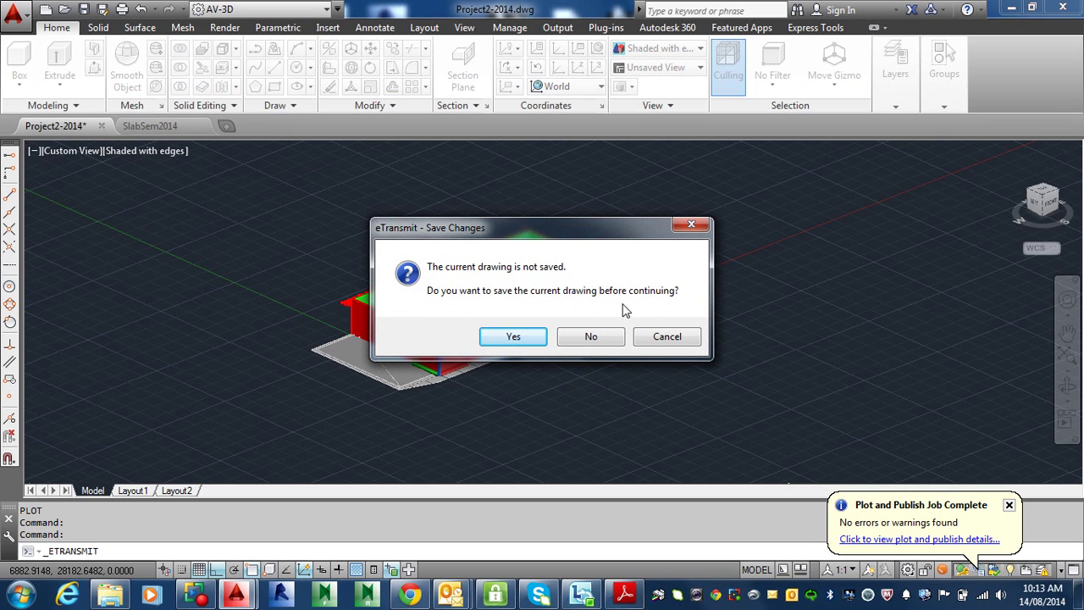
{"action": "left_click", "coordinate": [513, 337]}
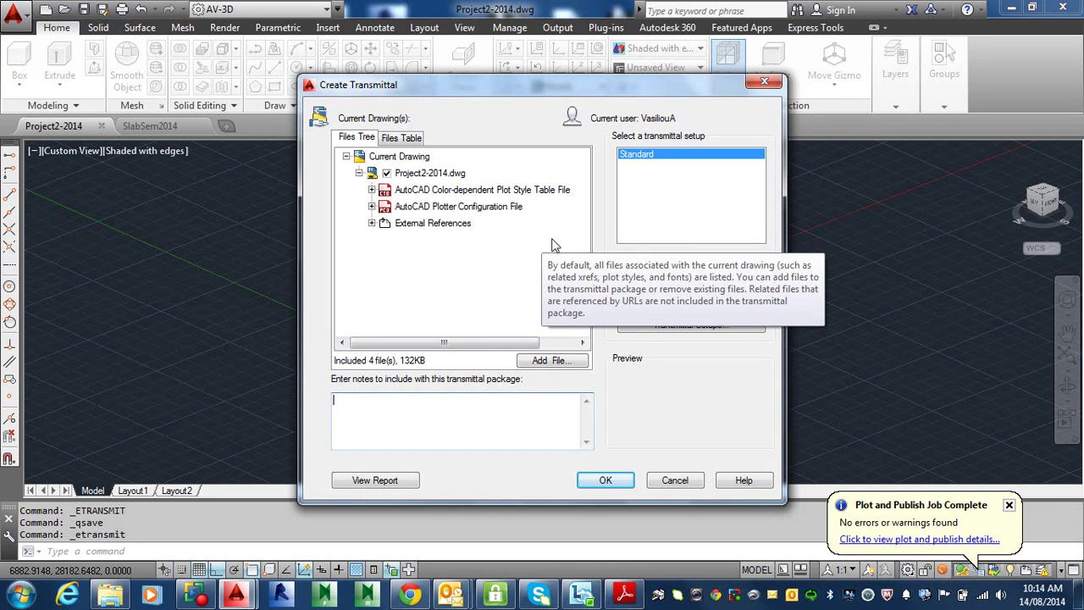
- Expand the transmittal's file groups and exclude monochrome.ctb and DWFx ePlot (XPS Compatible).pc3 from the package
{"action": "double_click", "coordinate": [445, 192]}
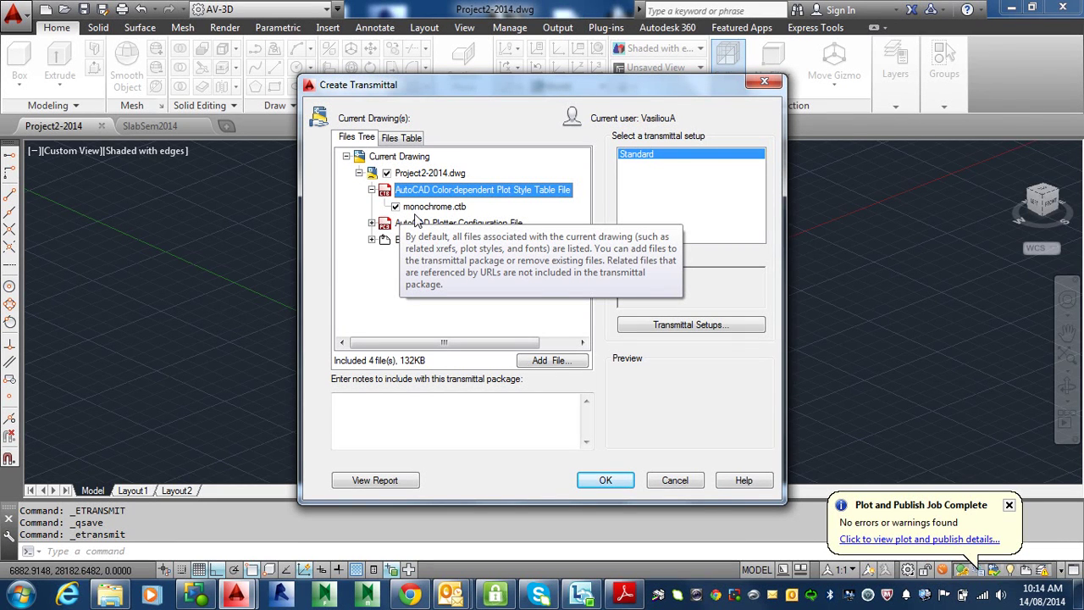
{"action": "left_click", "coordinate": [373, 224]}
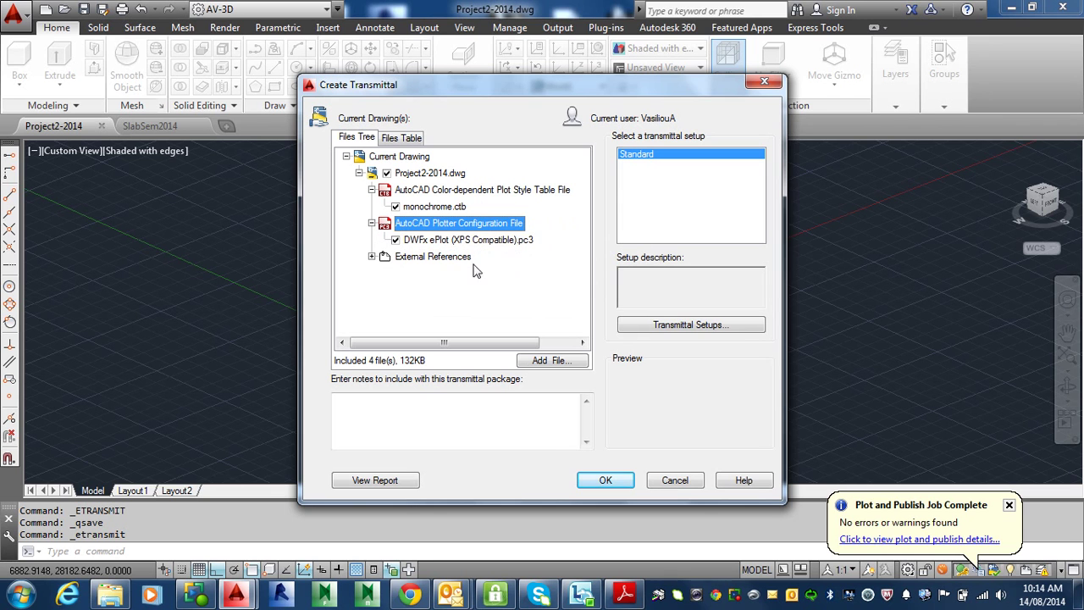
{"action": "left_click", "coordinate": [371, 257]}
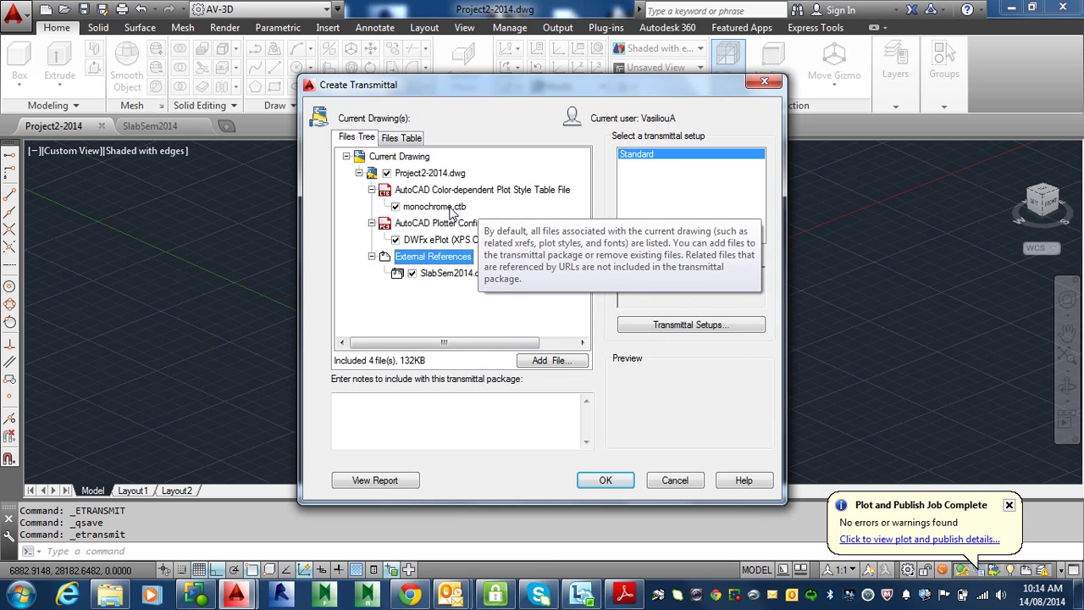
{"action": "left_click", "coordinate": [394, 206]}
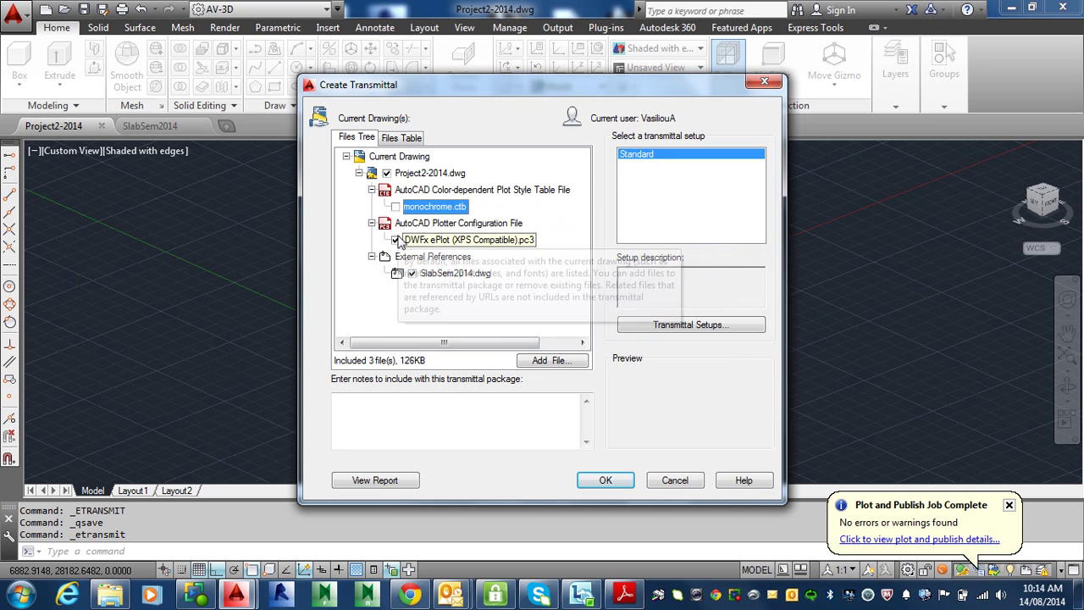
{"action": "left_click", "coordinate": [395, 240]}
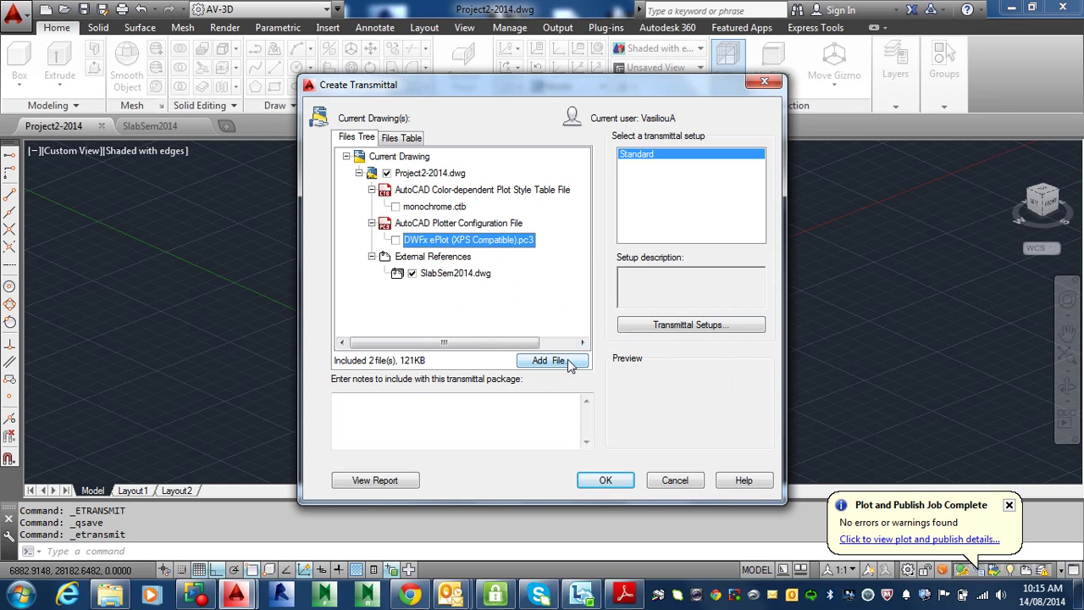
- Add Project2-2014-Model.dwfx from My Documents to the transmittal package
{"action": "left_click", "coordinate": [551, 361]}
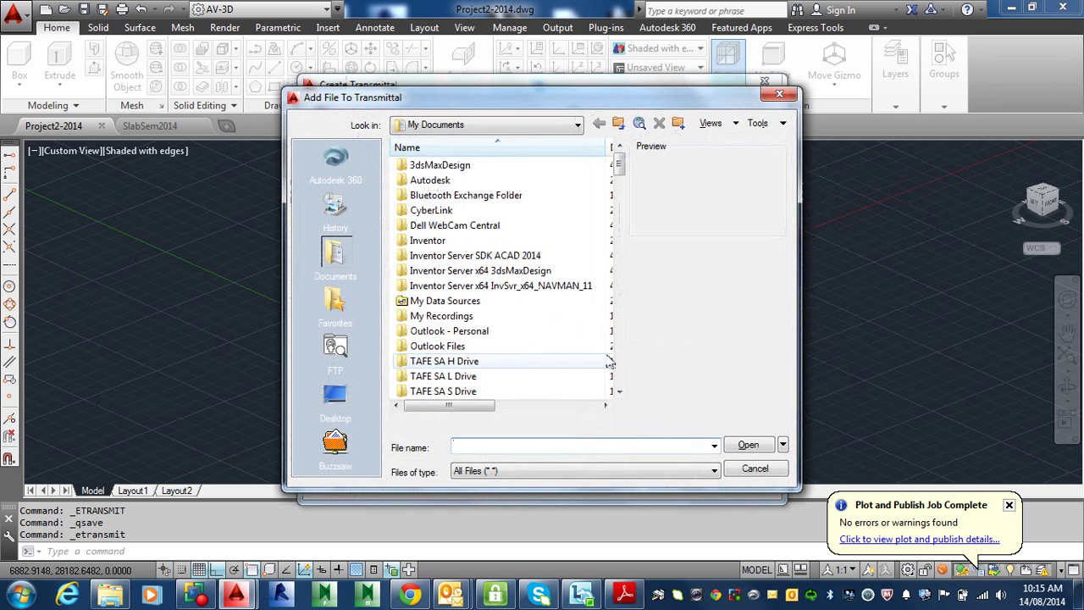
{"action": "left_click_drag", "start_coordinate": [619, 166], "coordinate": [618, 330]}
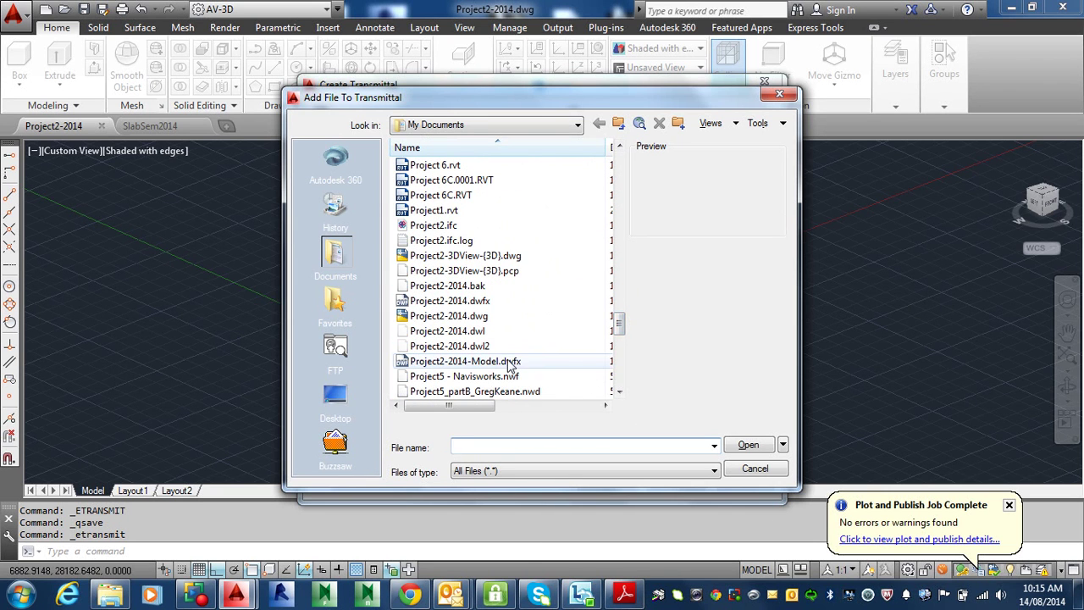
{"action": "left_click", "coordinate": [464, 362]}
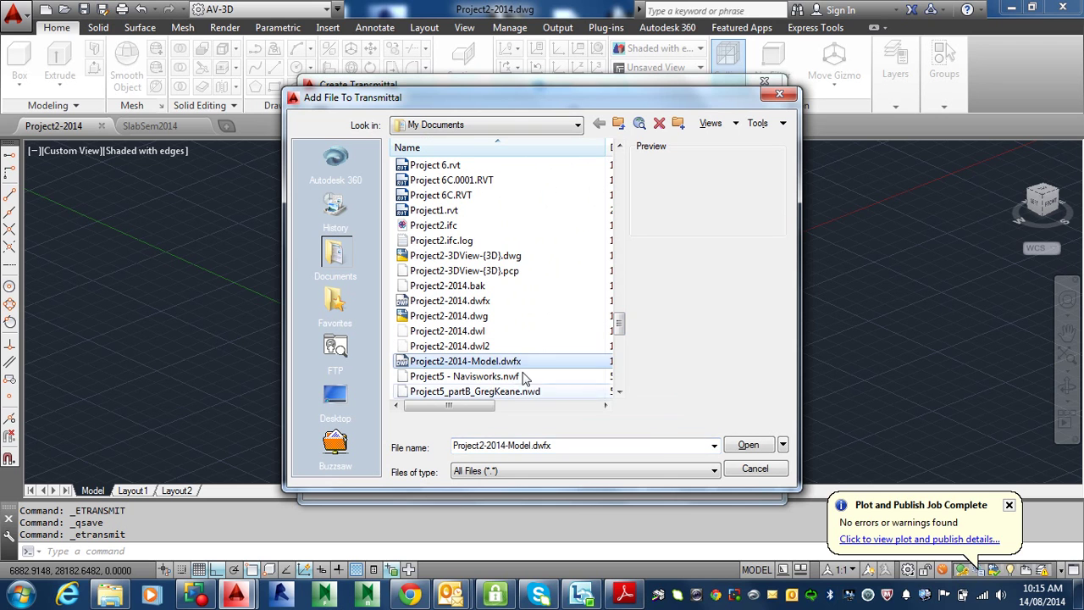
{"action": "left_click", "coordinate": [739, 447]}
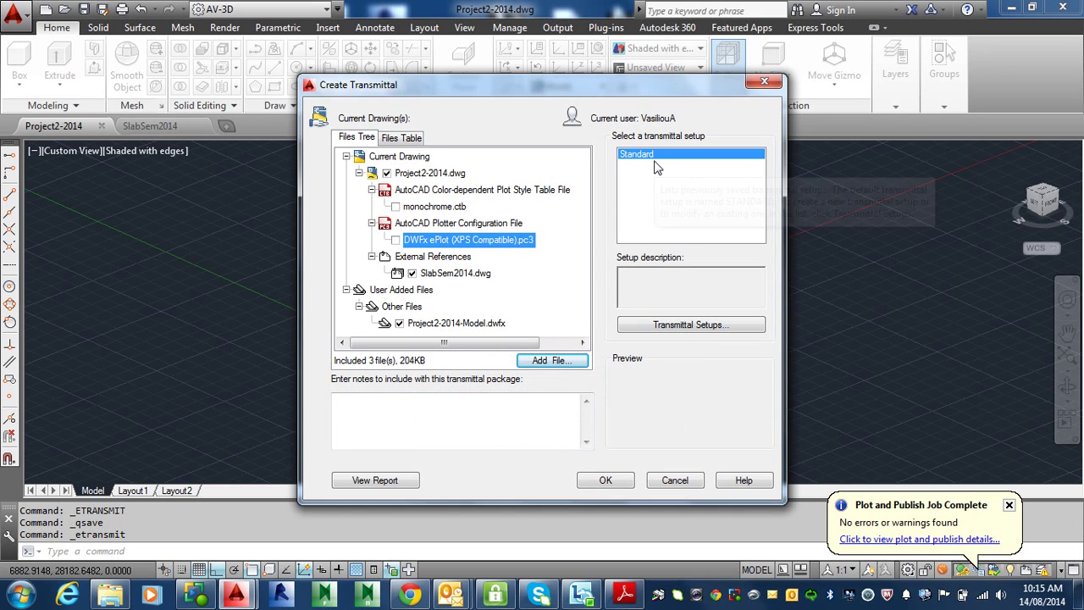
- Open the Standard transmittal setup for modification and examine the available package types
{"action": "mouse_move", "coordinate": [656, 156]}
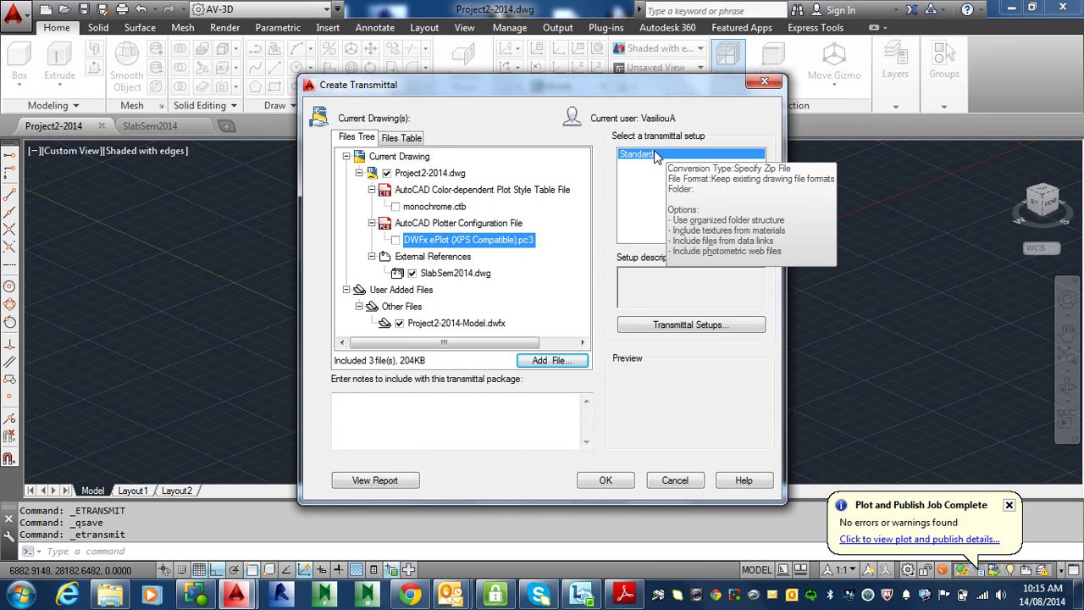
{"action": "left_click", "coordinate": [675, 331]}
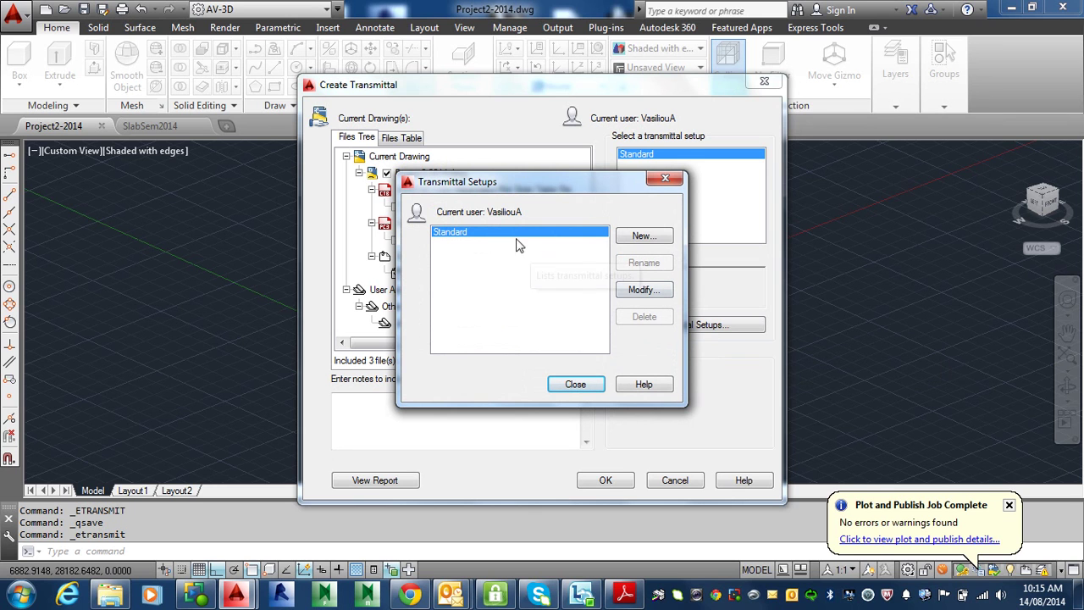
{"action": "left_click", "coordinate": [641, 289]}
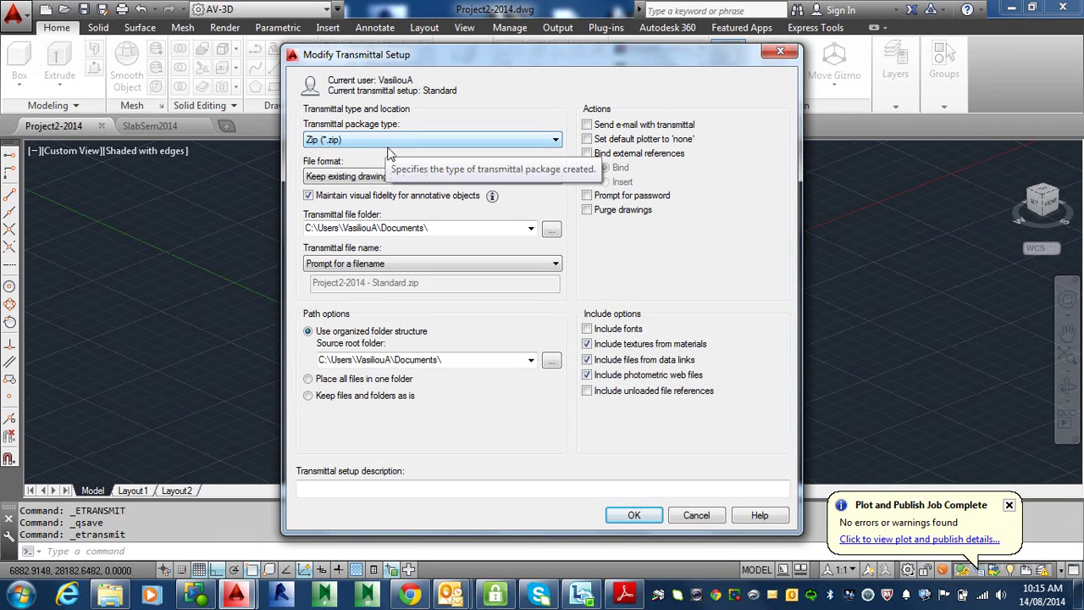
{"action": "left_click", "coordinate": [391, 142]}
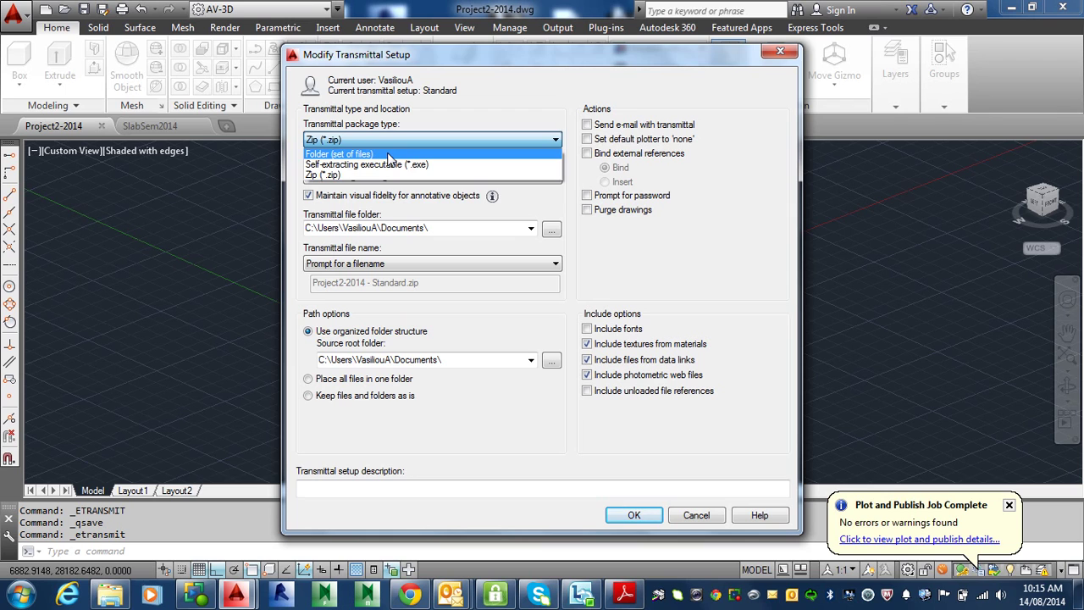
{"action": "left_click", "coordinate": [732, 237]}
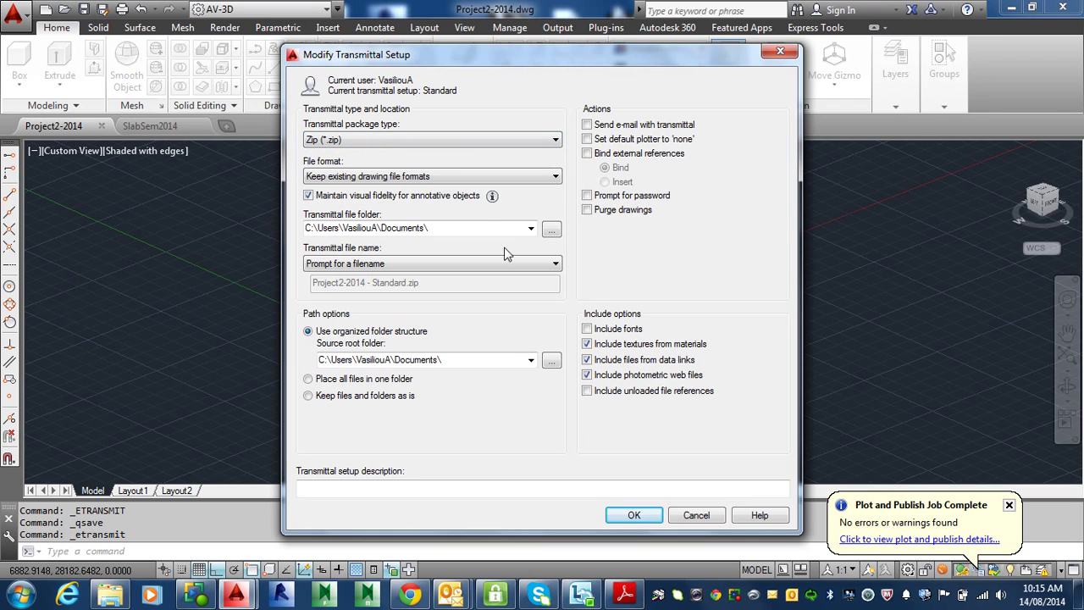
- Examine the transmittal file folder and the available file name options
{"action": "left_click", "coordinate": [439, 228]}
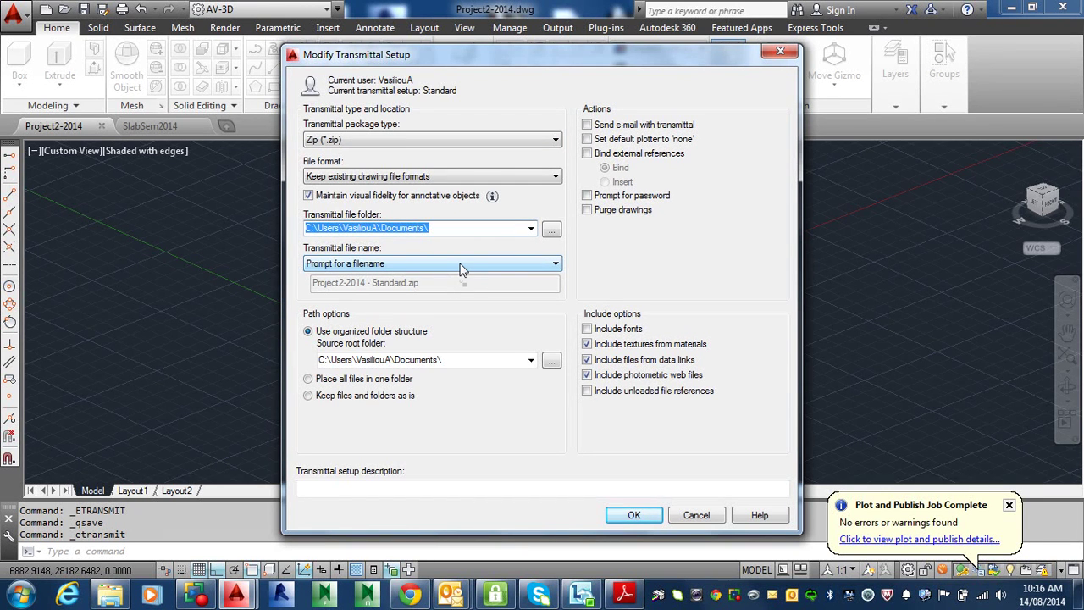
{"action": "left_click", "coordinate": [462, 264]}
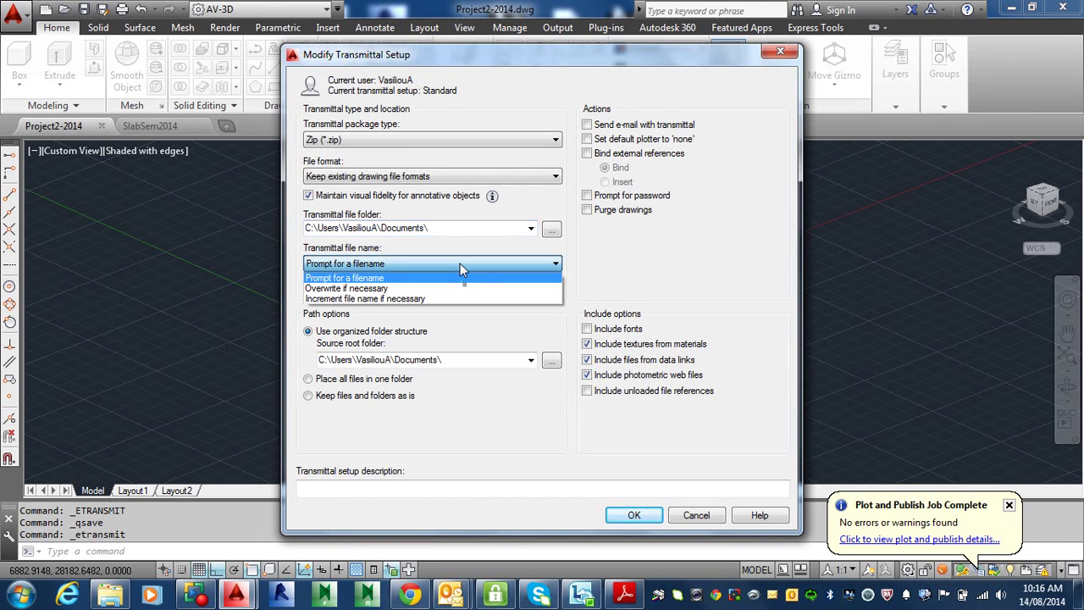
{"action": "left_click", "coordinate": [460, 266]}
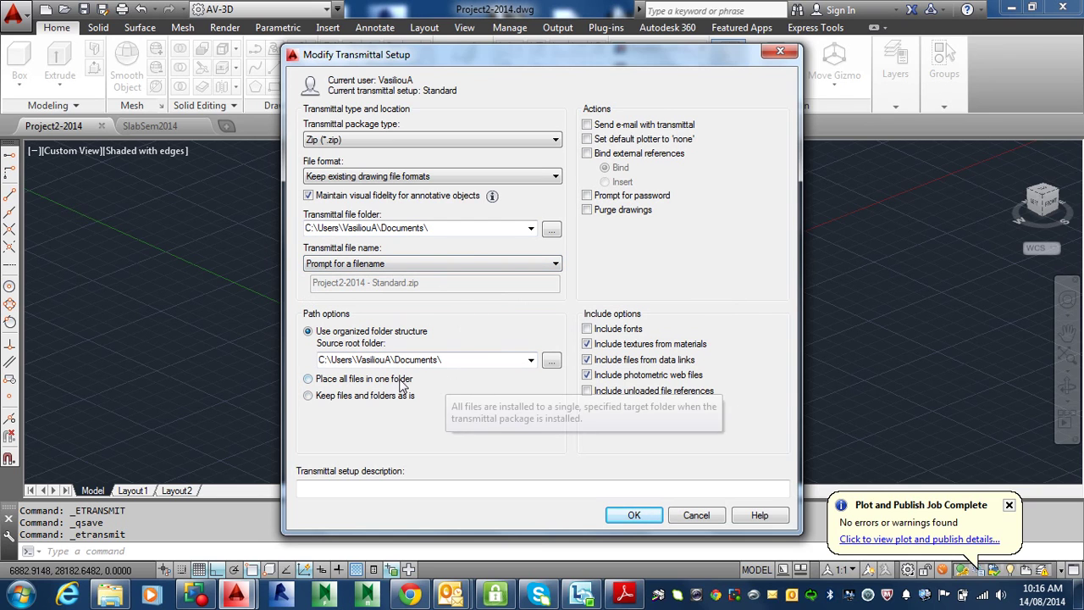
- Try the Bind external references option, turn it off again and recheck the transmittal file name options
{"action": "left_click", "coordinate": [588, 155]}
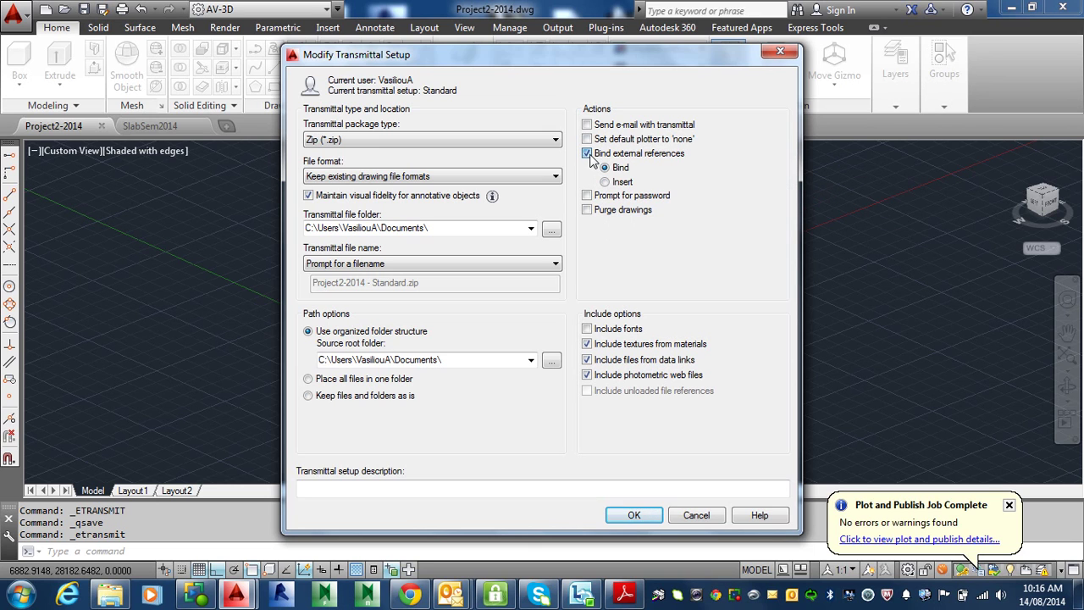
{"action": "left_click", "coordinate": [588, 155]}
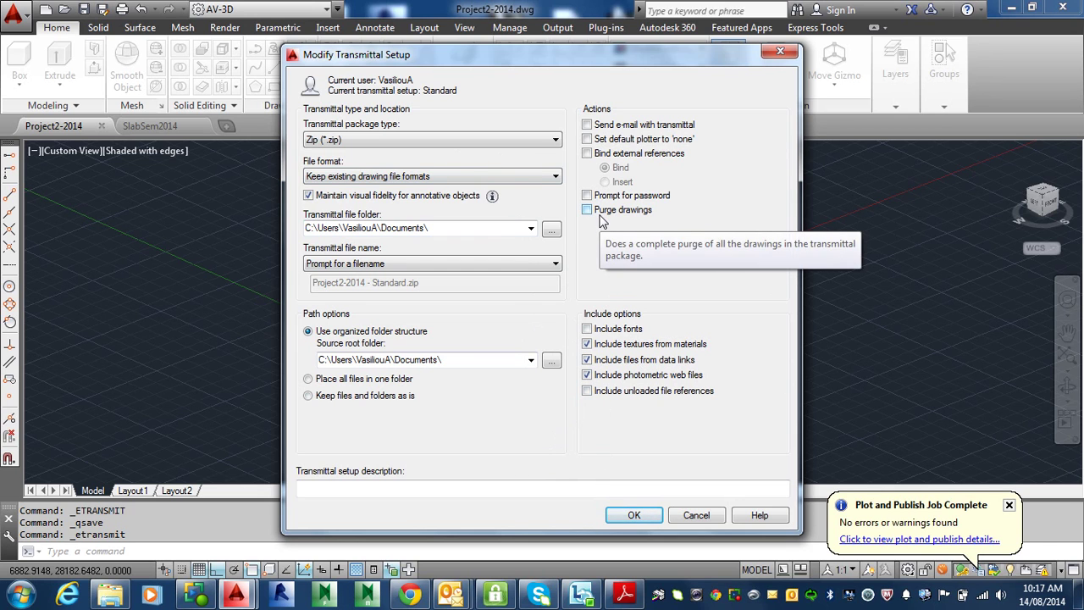
{"action": "left_click", "coordinate": [483, 263]}
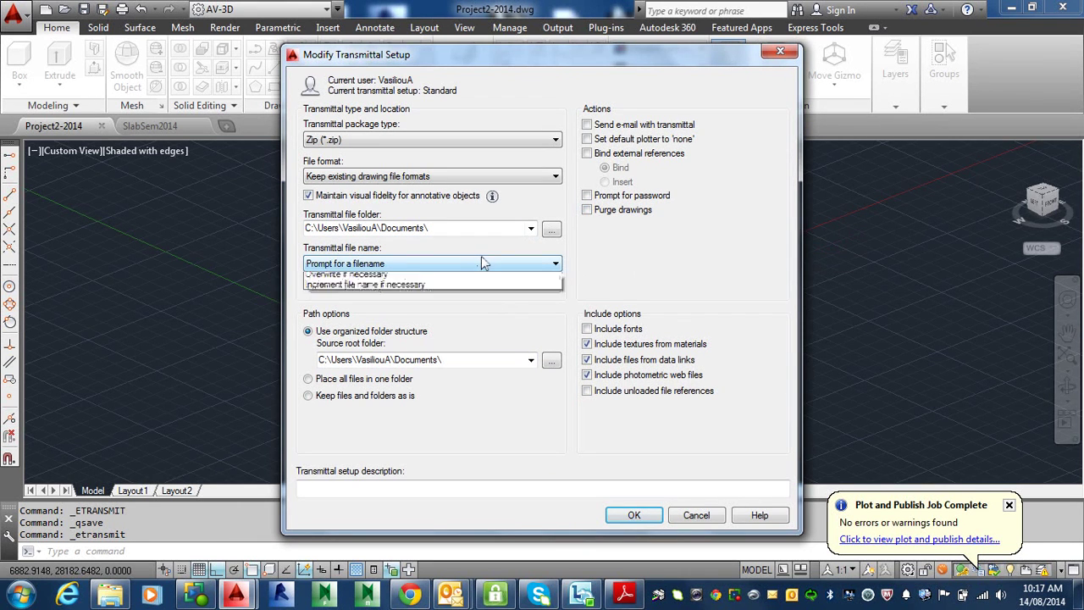
{"action": "left_click", "coordinate": [482, 258]}
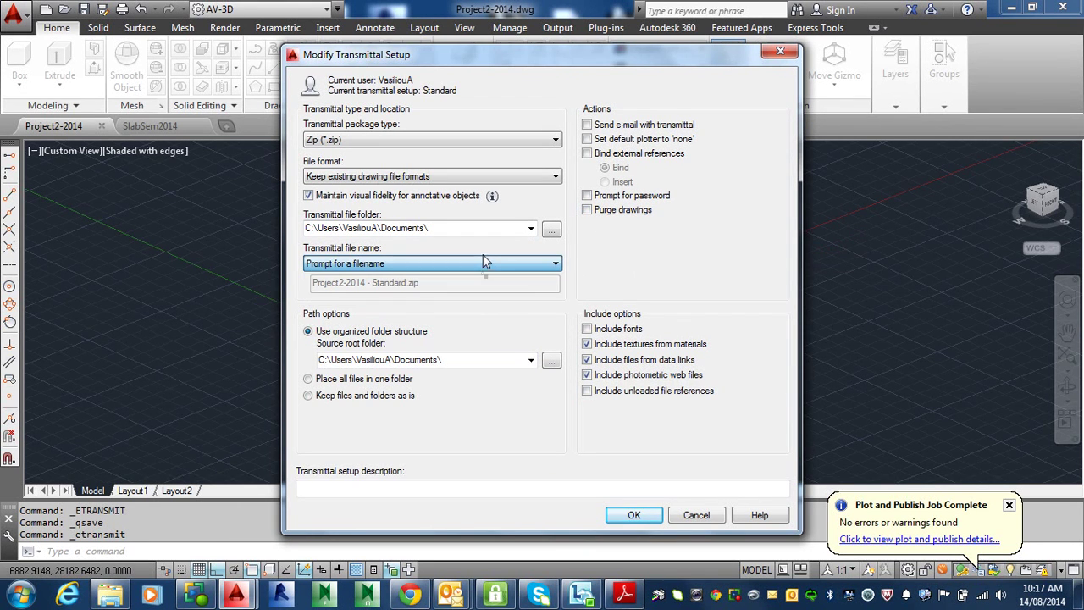
- Try Folder (set of files) as the package type in the Standard transmittal setup and discard the change
{"action": "left_click", "coordinate": [491, 197]}
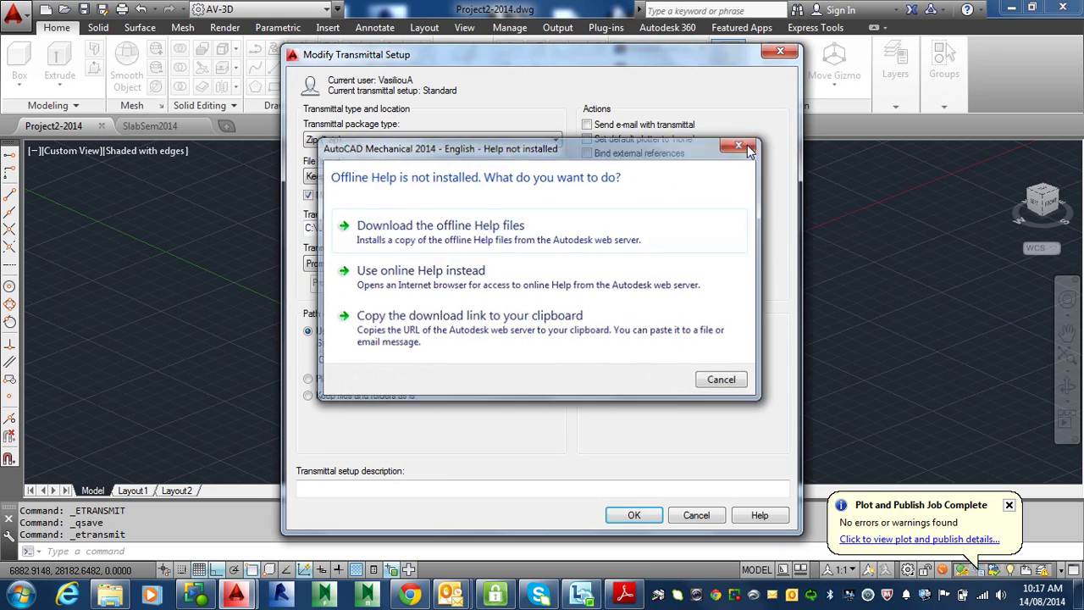
{"action": "key", "text": "Escape"}
{"action": "left_click", "coordinate": [522, 140]}
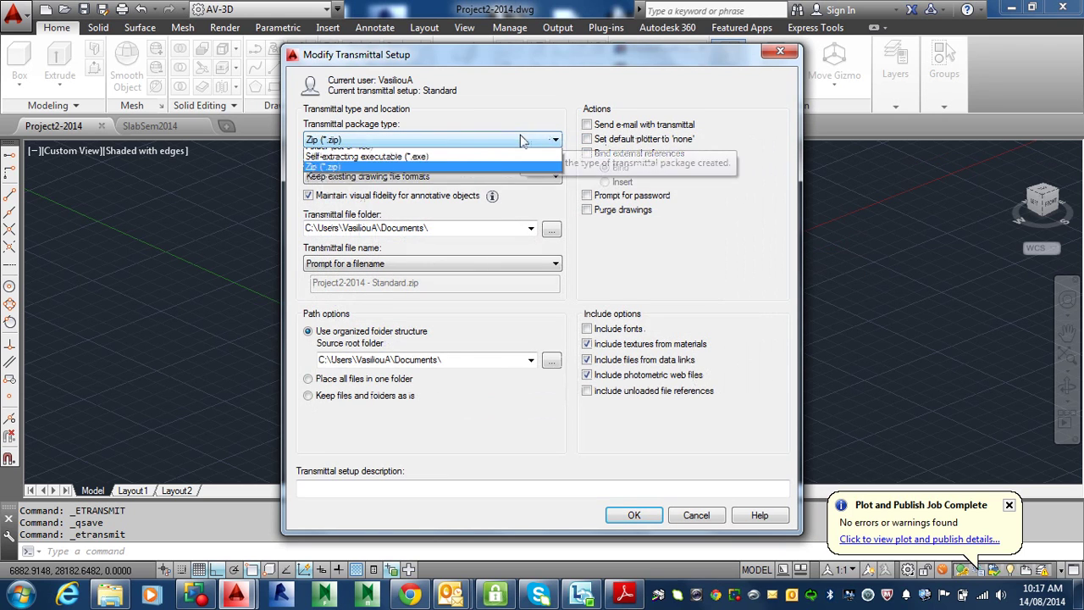
{"action": "left_click", "coordinate": [468, 155]}
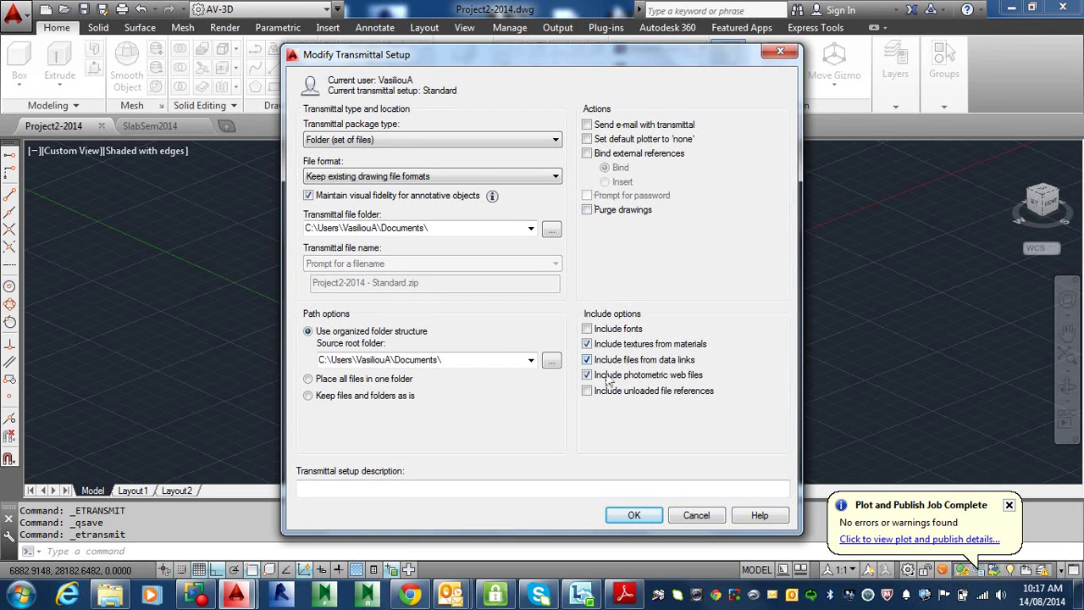
{"action": "left_click", "coordinate": [702, 518]}
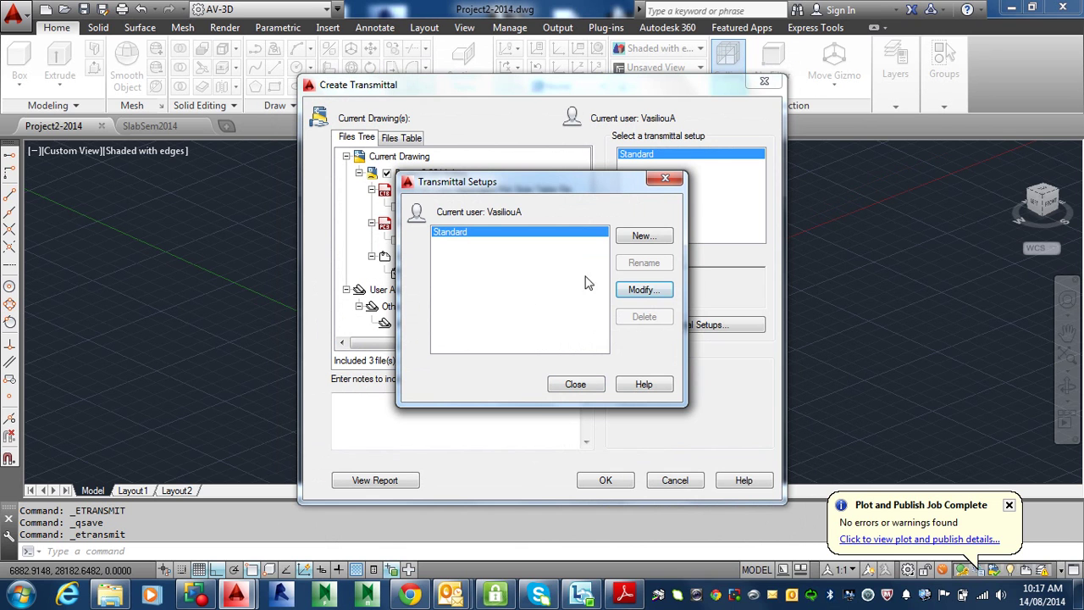
- Recheck the Standard transmittal setup's options and examine the new setup form, leaving both without changes
{"action": "left_click", "coordinate": [642, 290]}
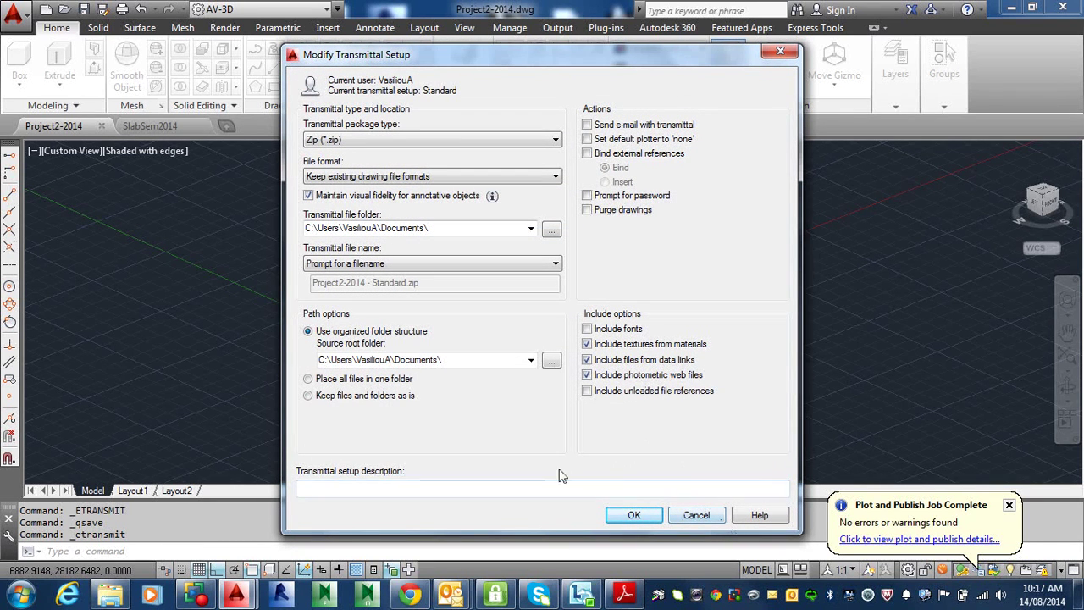
{"action": "left_click", "coordinate": [696, 515]}
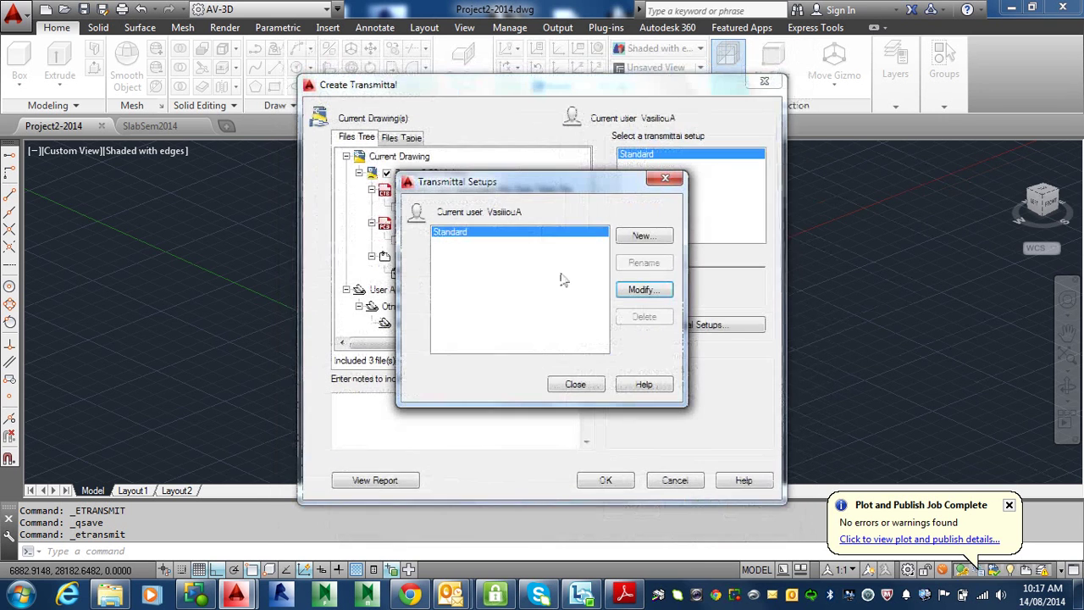
{"action": "left_click", "coordinate": [642, 236]}
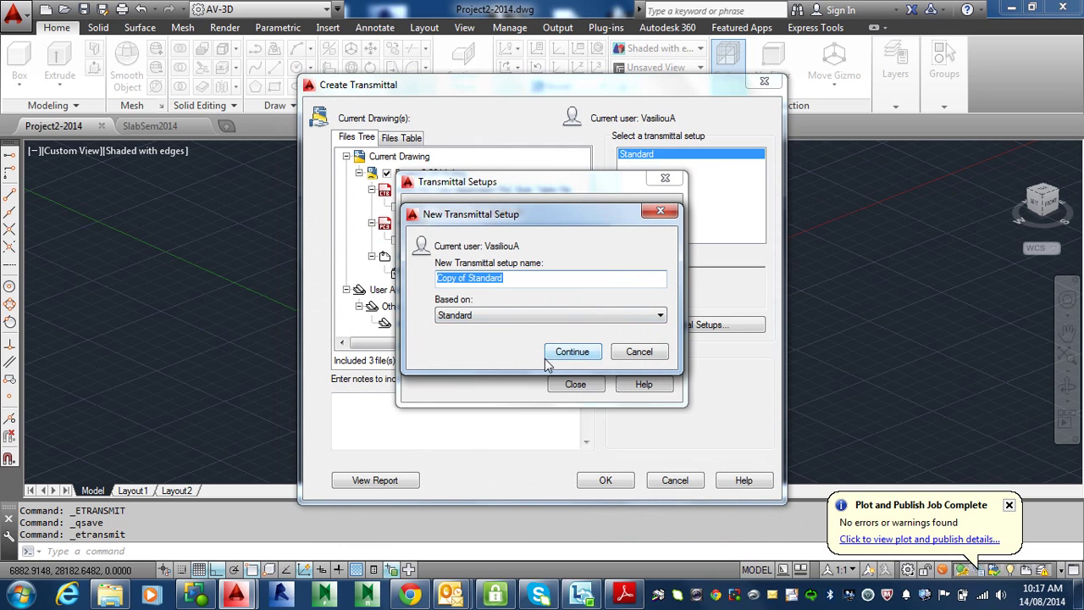
{"action": "left_click", "coordinate": [636, 354]}
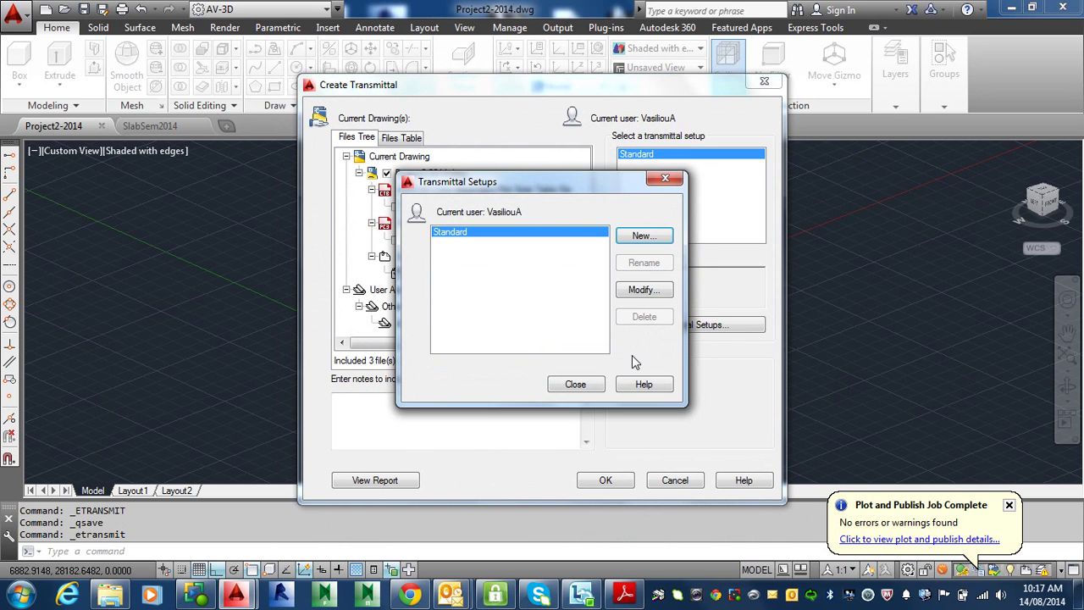
- Finish with the transmittal setups and create the package as Project2-2014 - Standard.zip in My Documents
{"action": "left_click", "coordinate": [575, 384]}
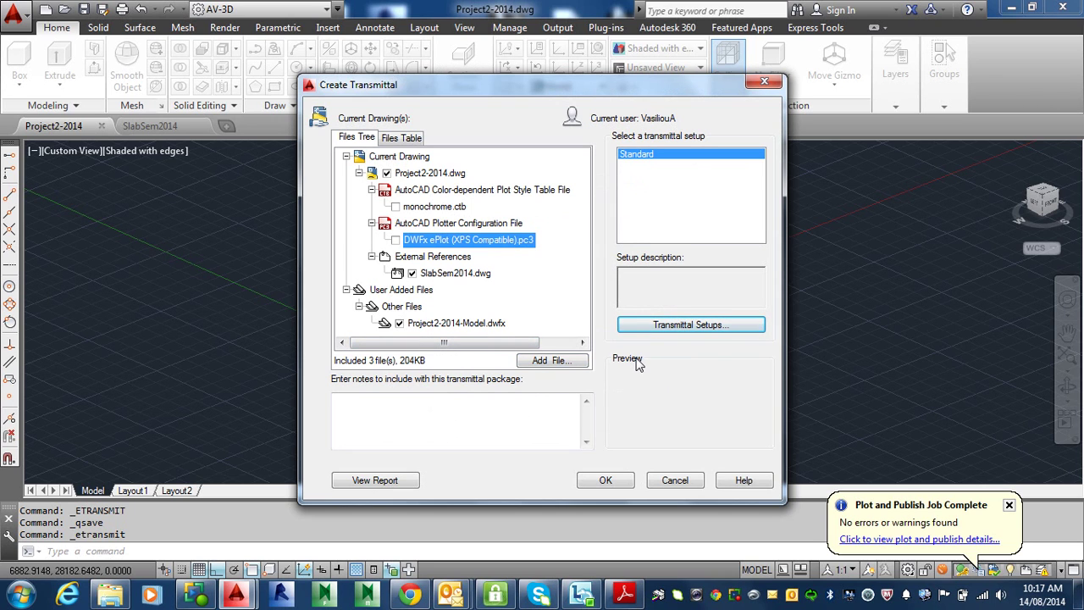
{"action": "left_click", "coordinate": [605, 480]}
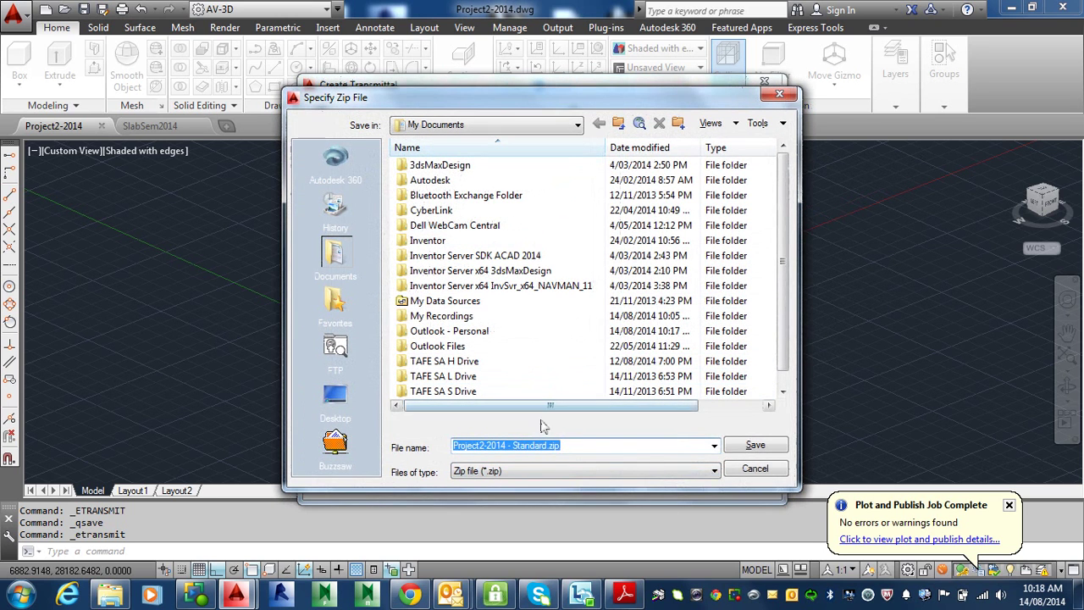
{"action": "left_click", "coordinate": [754, 445]}
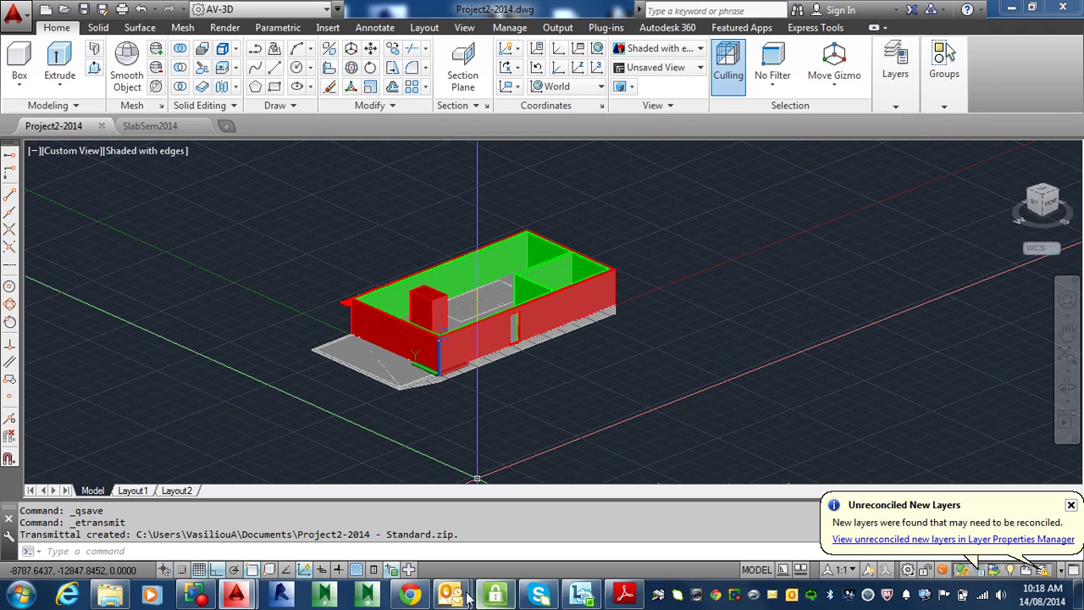
- Switch to Chrome to view the BIM Sem 1 2014 YouTube playlist and return to AutoCAD
{"action": "left_click", "coordinate": [409, 594]}
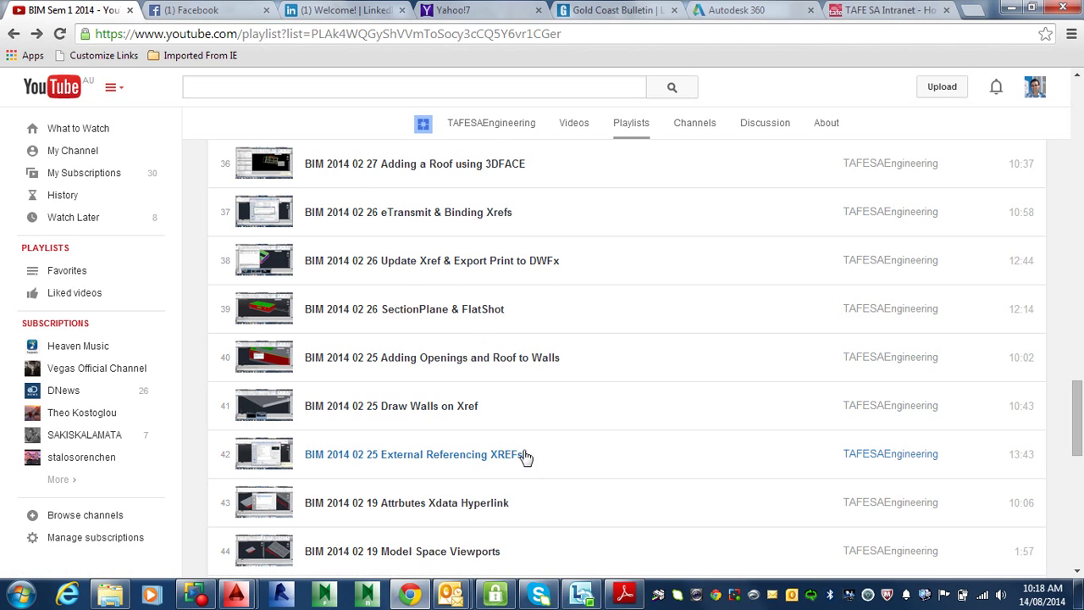
{"action": "left_click", "coordinate": [1007, 9]}
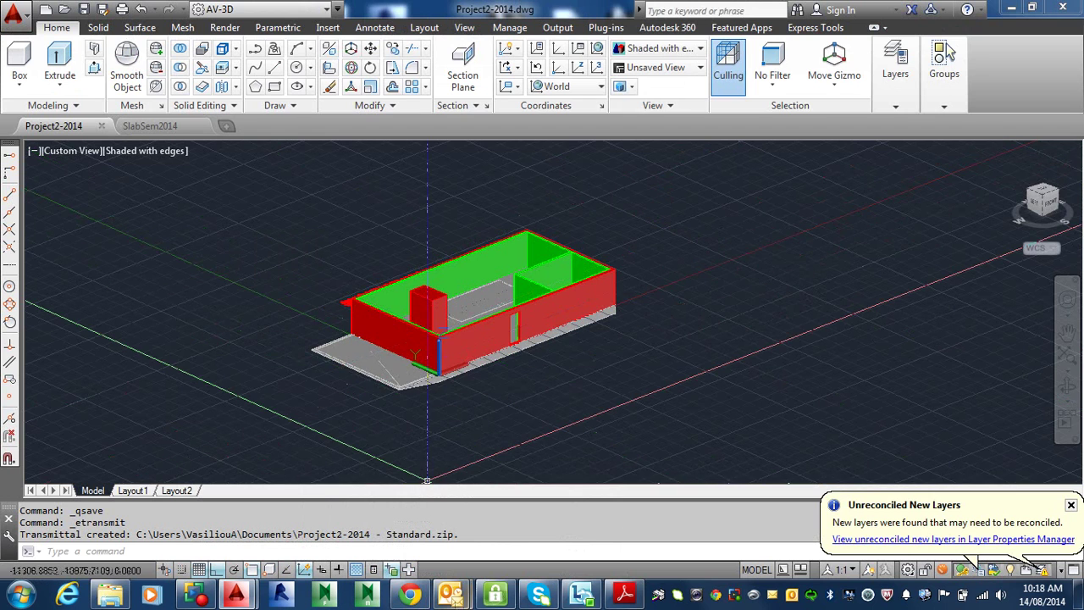